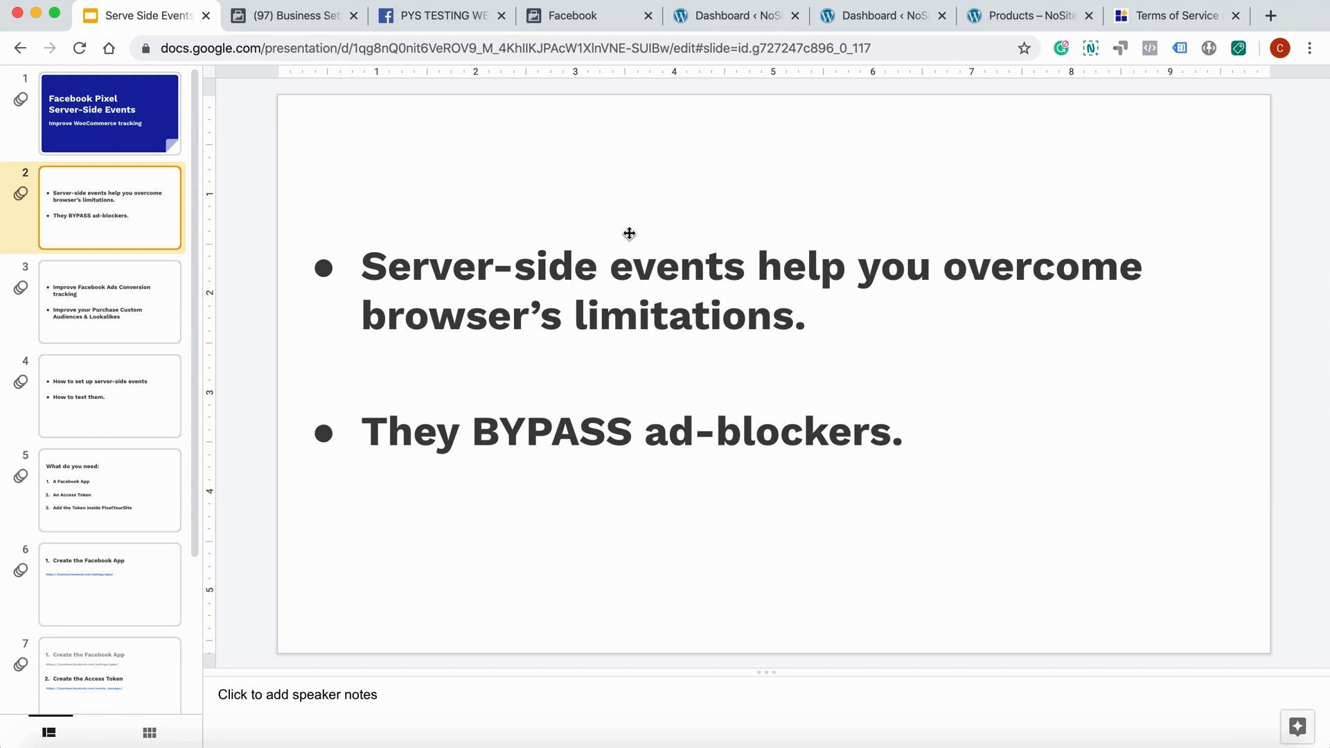
- Step through slides 3–6 to 'Create the Facebook App', then bring up the Business Settings apps page
left_click(134, 325)
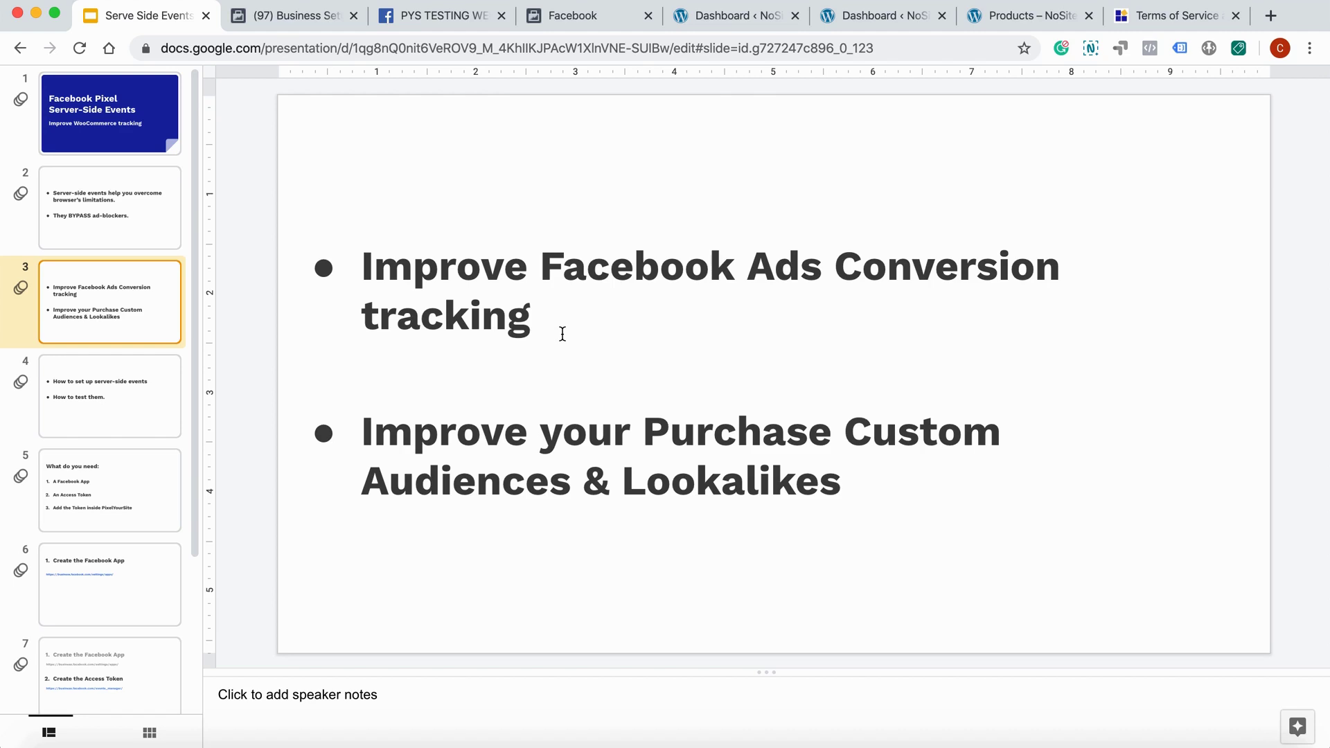
key("Down")
key("Down")
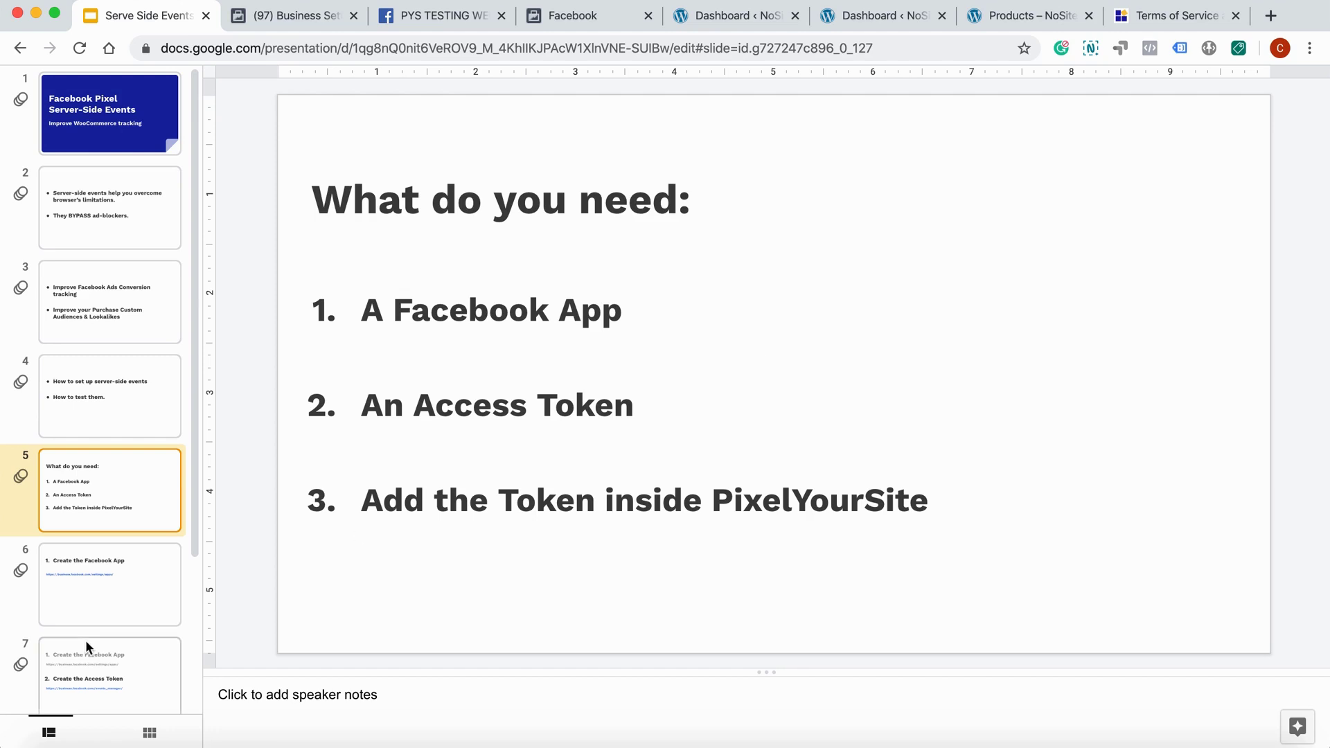
left_click(96, 588)
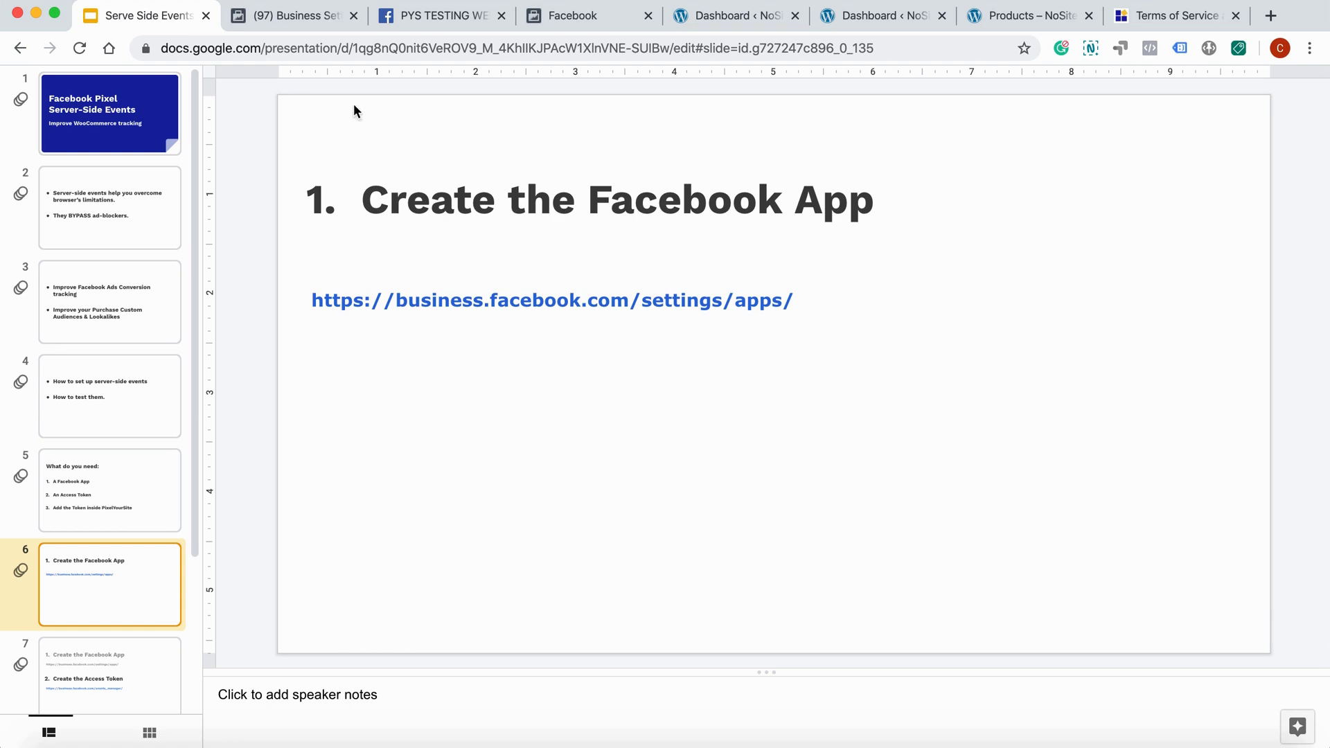
left_click(306, 18)
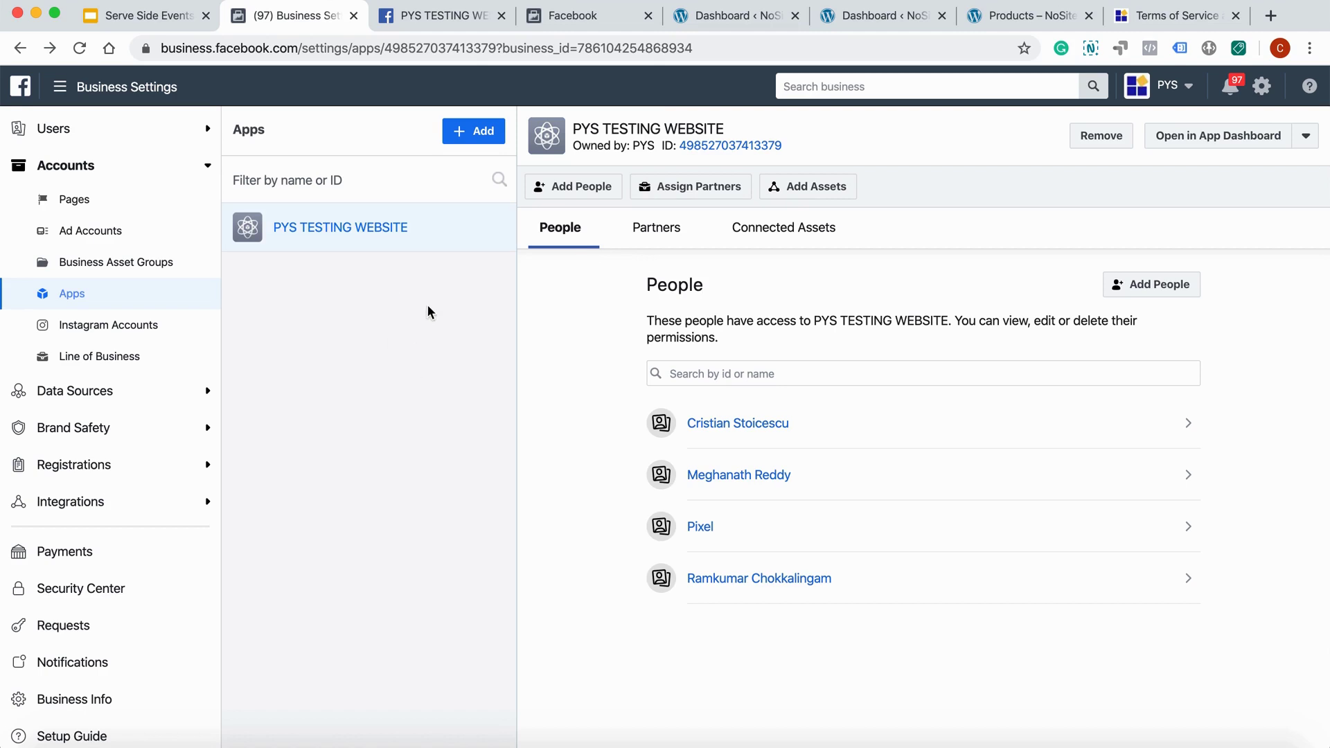
- Create a new app ID with display name 'Server Side Events' and pass the reCAPTCHA check
left_click(473, 137)
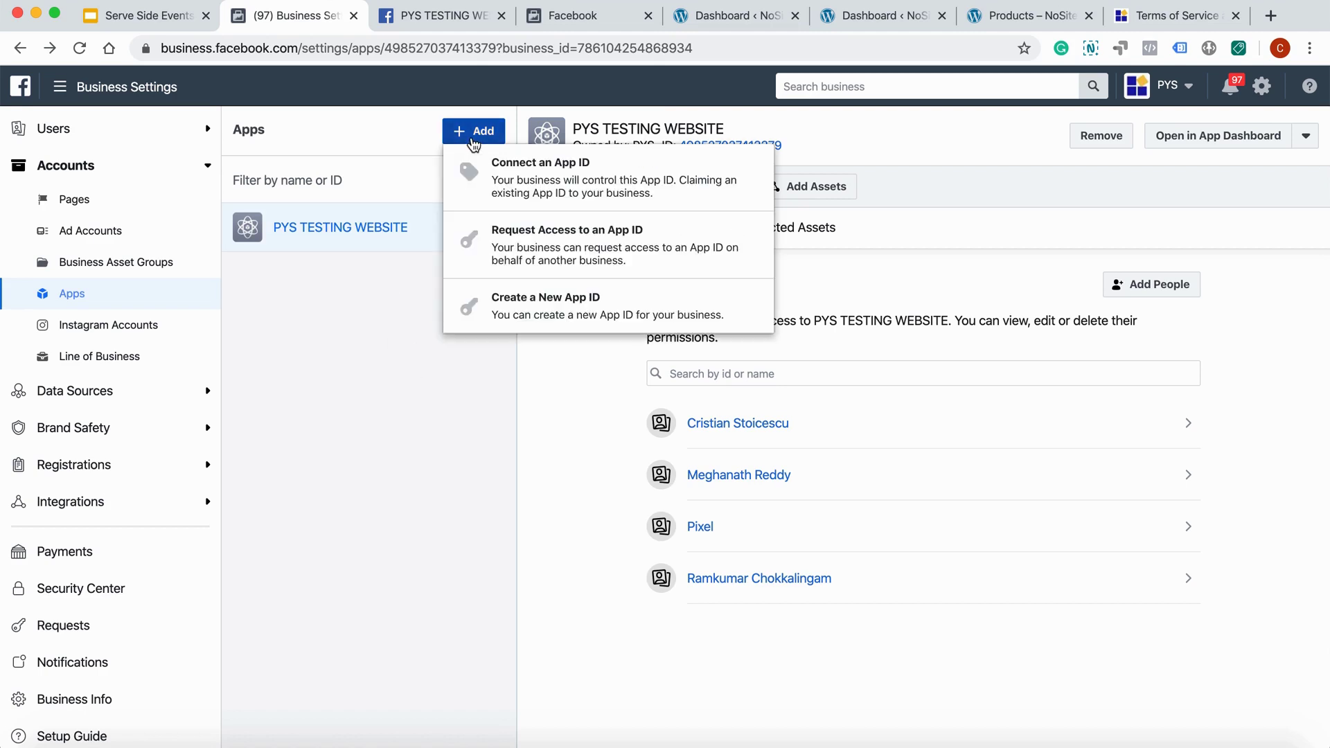
left_click(545, 307)
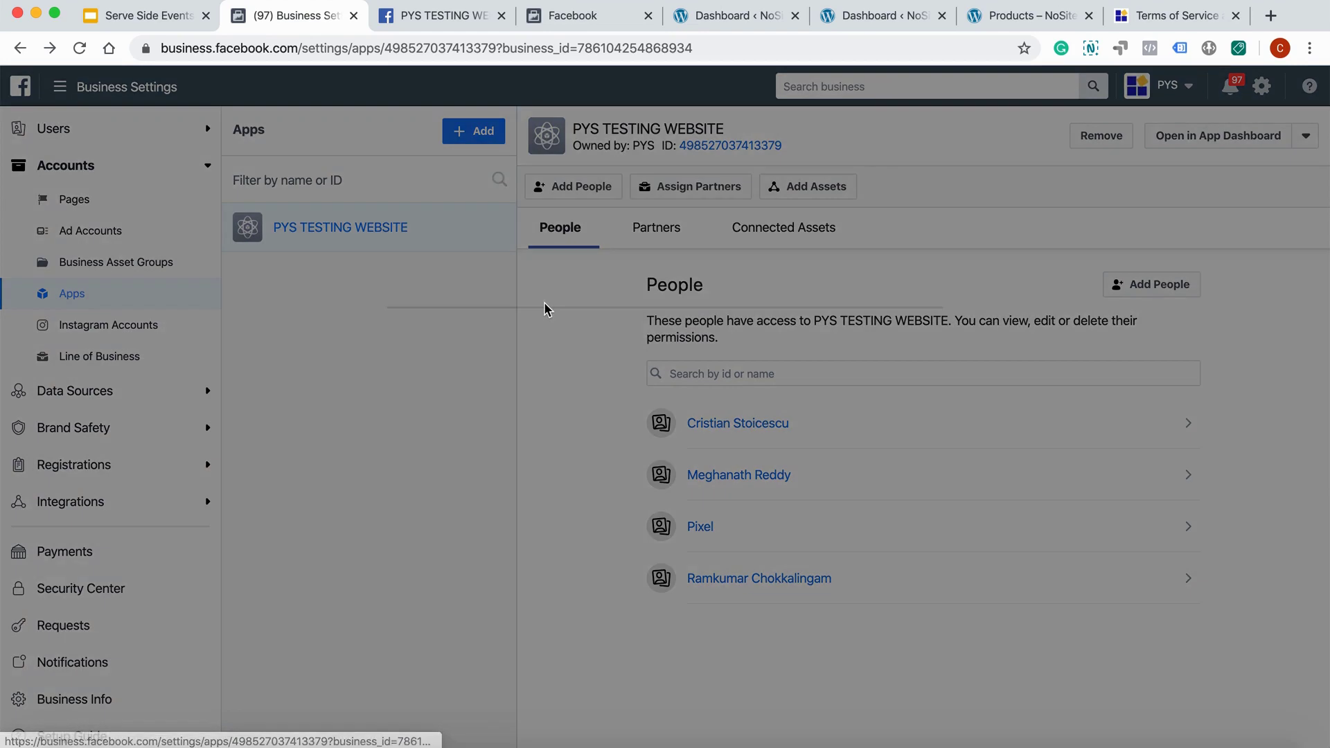
left_click(537, 339)
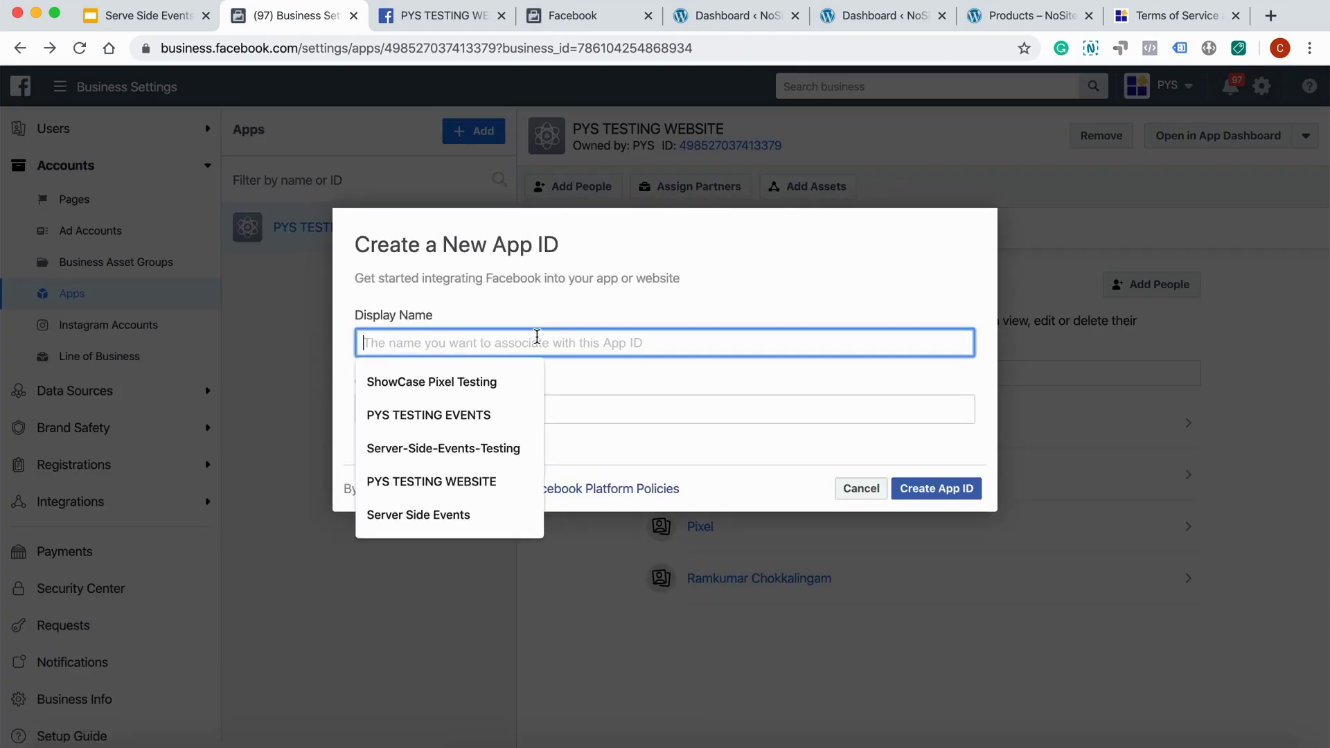
type("Server Side")
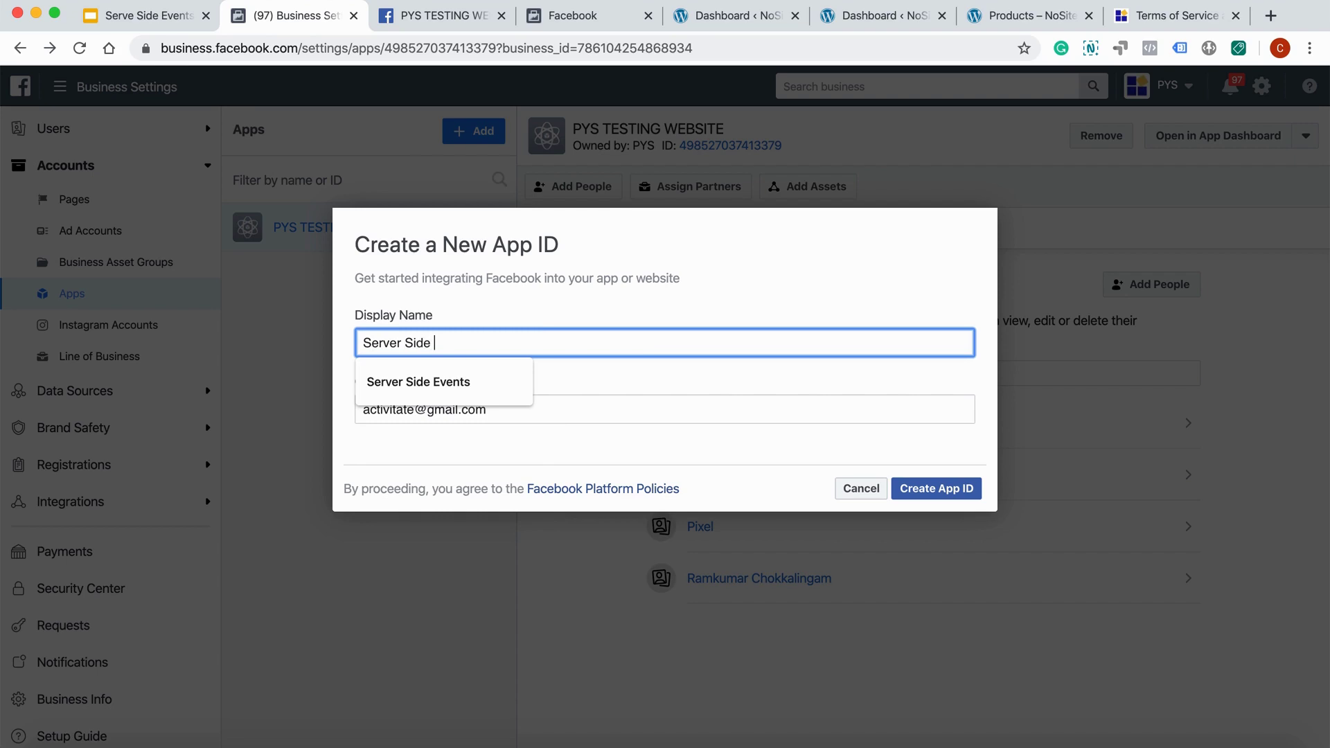
type(" Events")
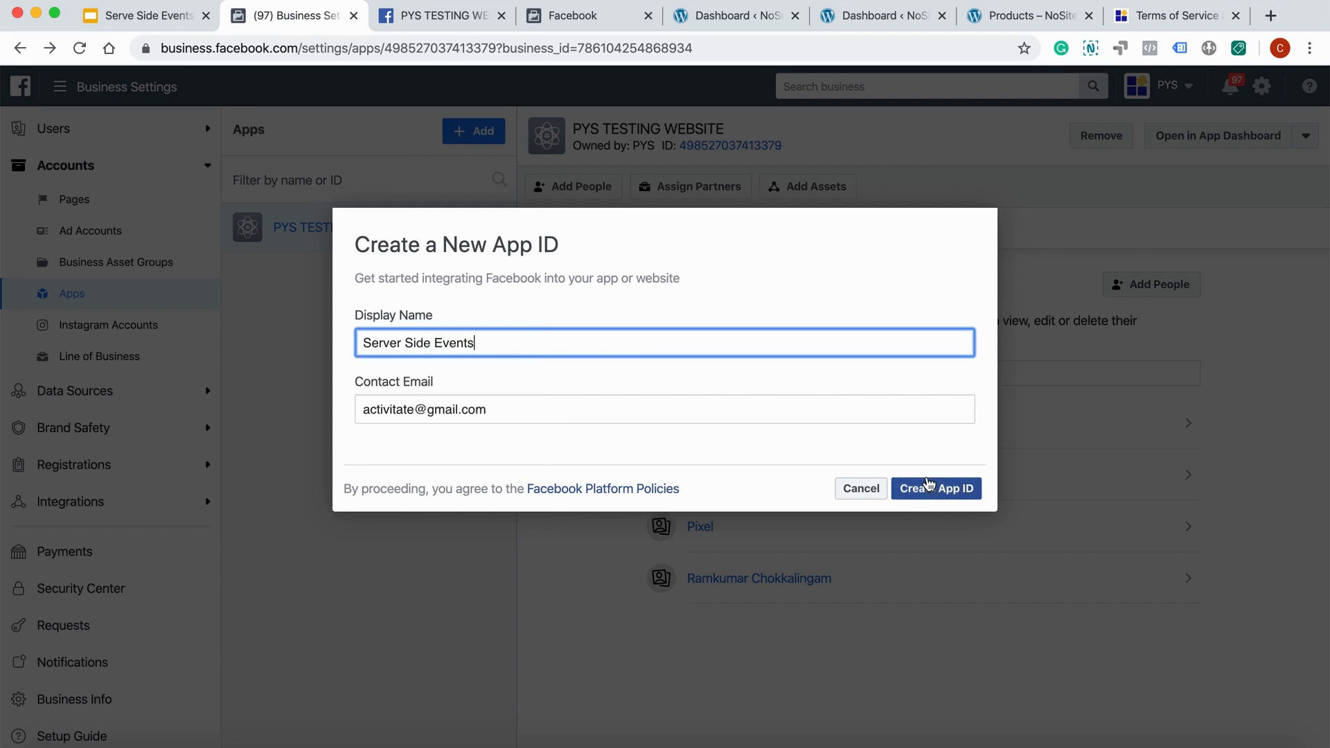
left_click(927, 490)
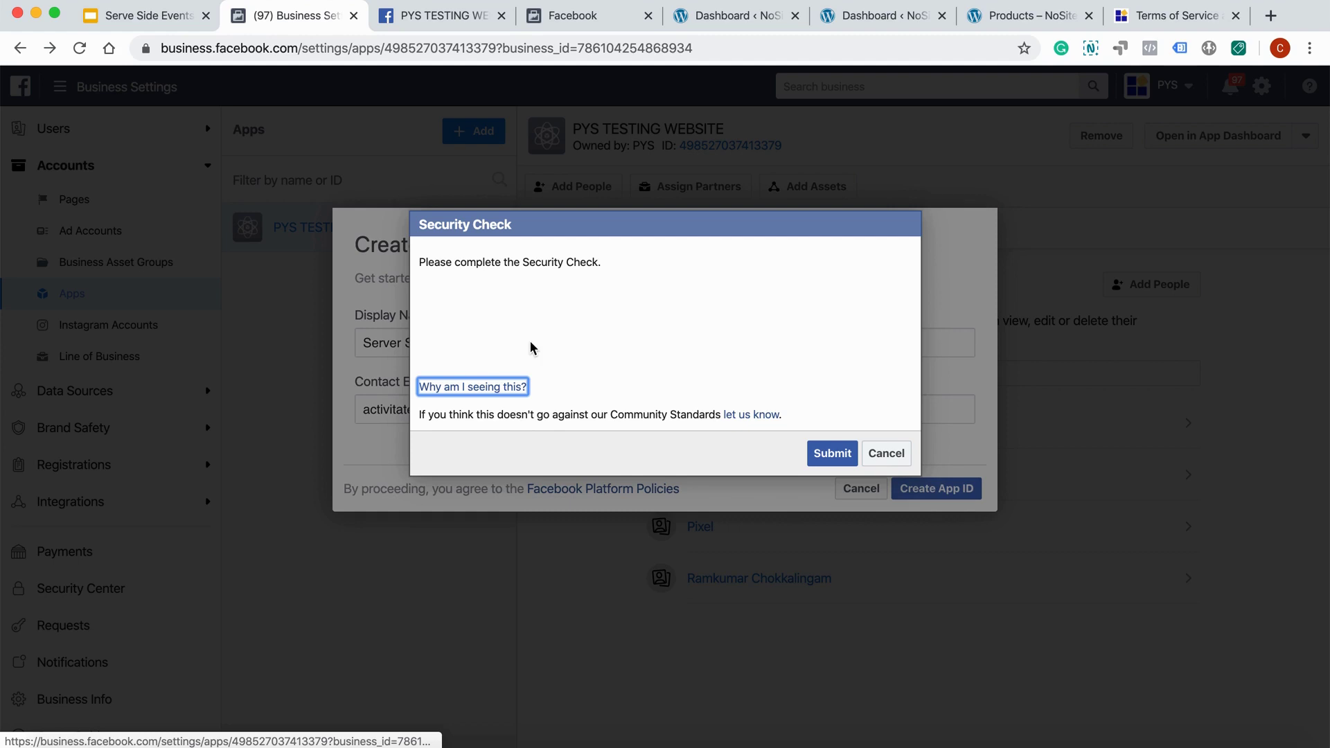
left_click(443, 320)
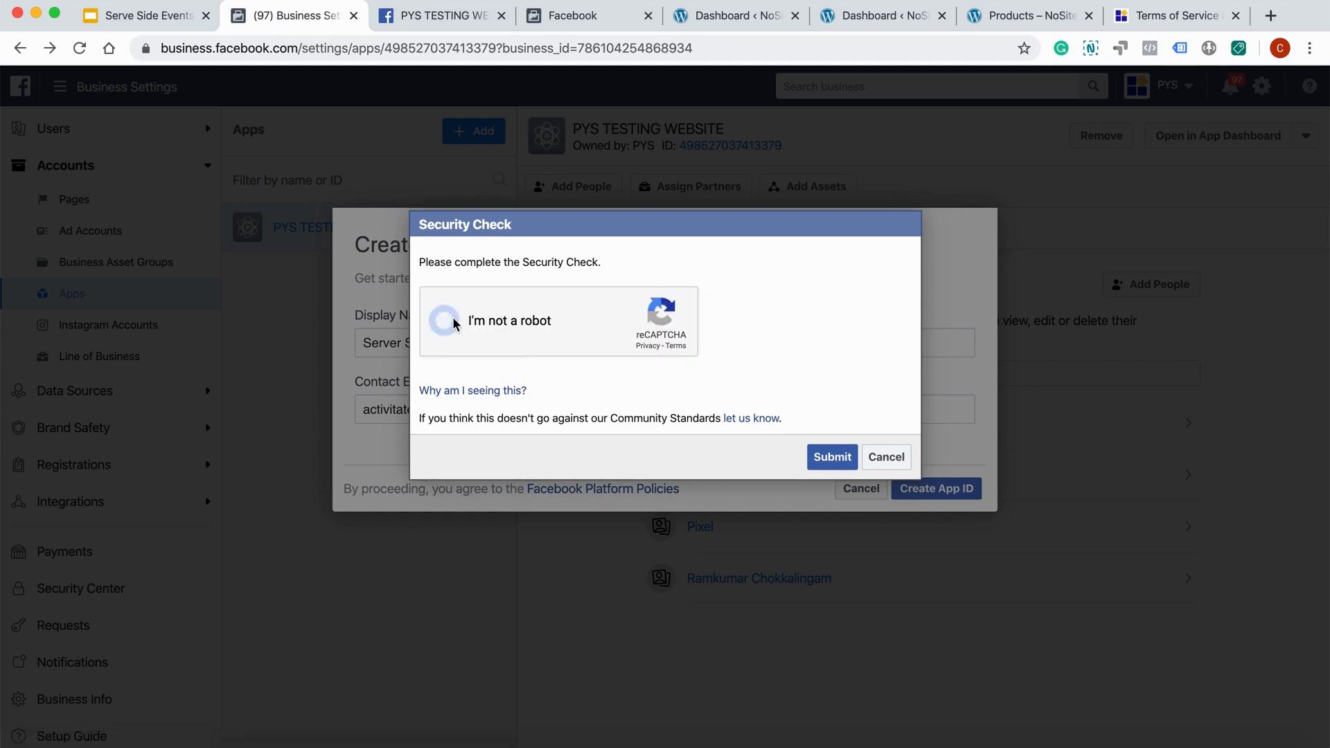
left_click(857, 460)
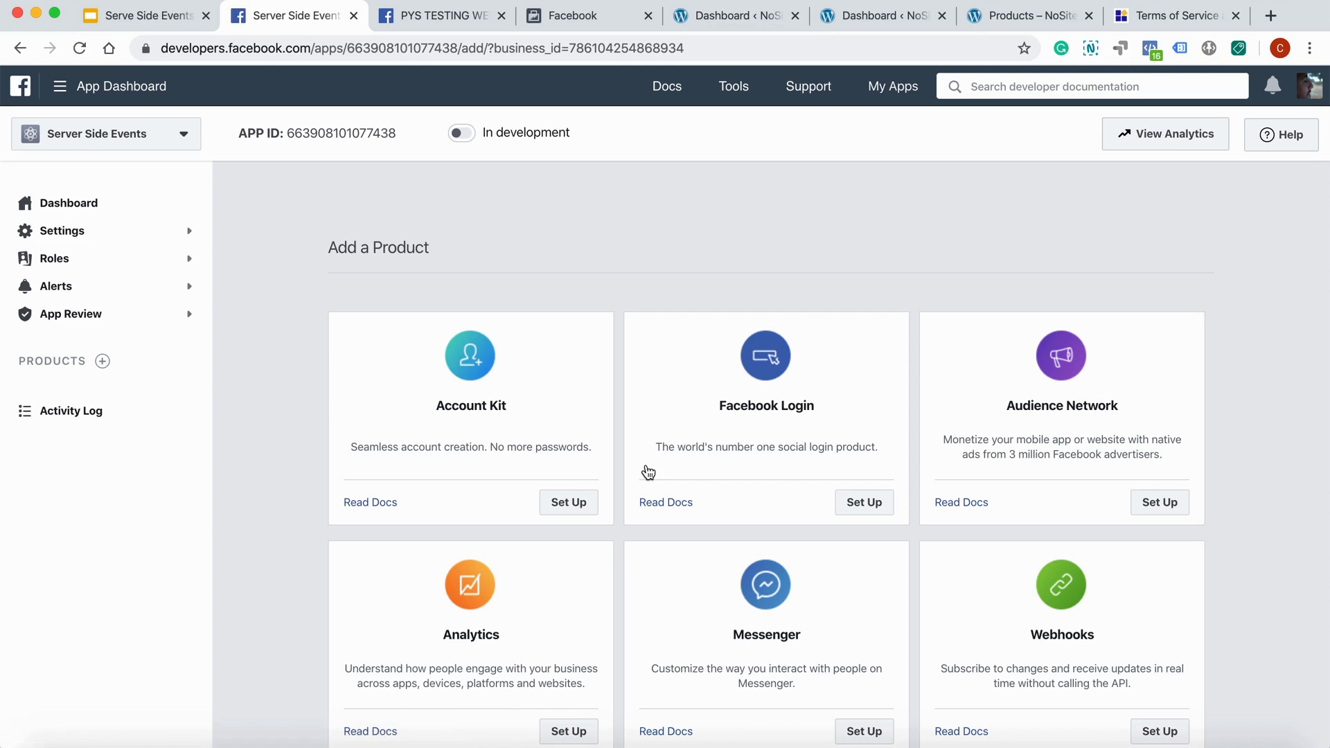
- Paste the terms and privacy page URL into the app's Privacy Policy URL field
left_click(77, 235)
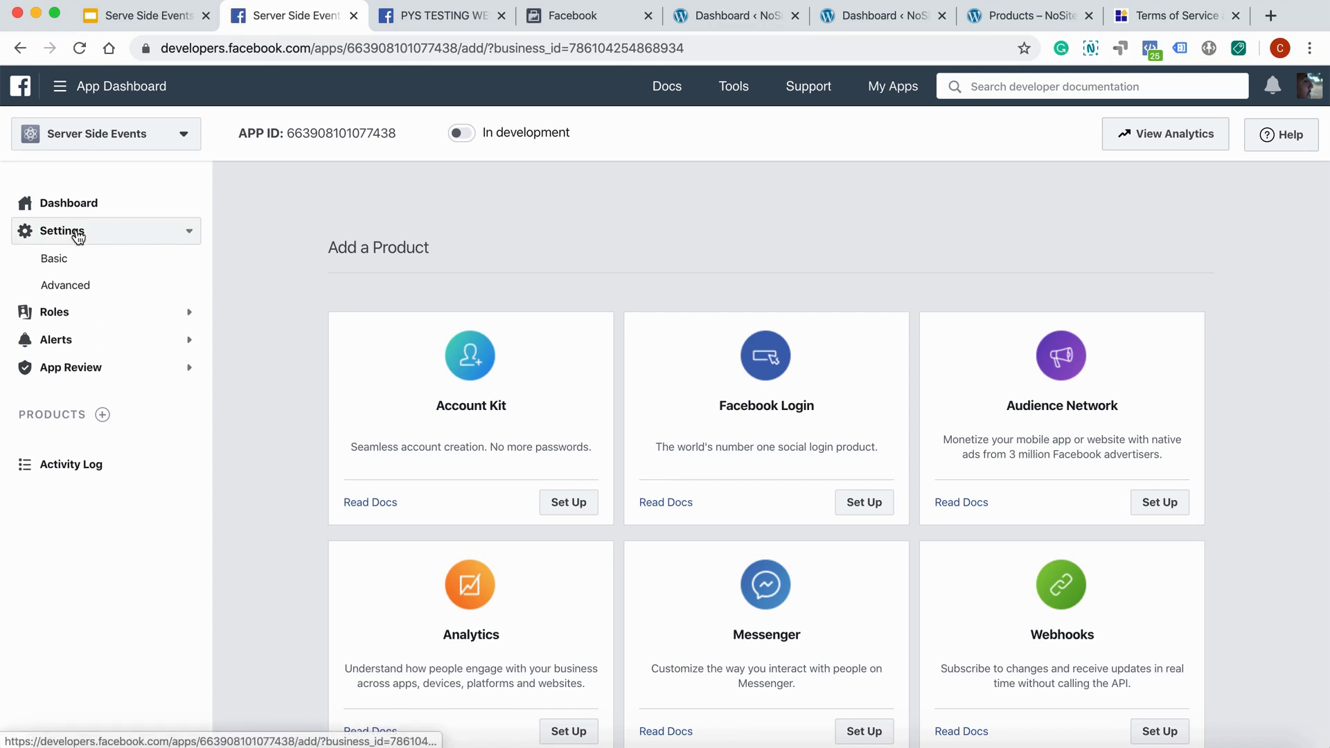
left_click(55, 260)
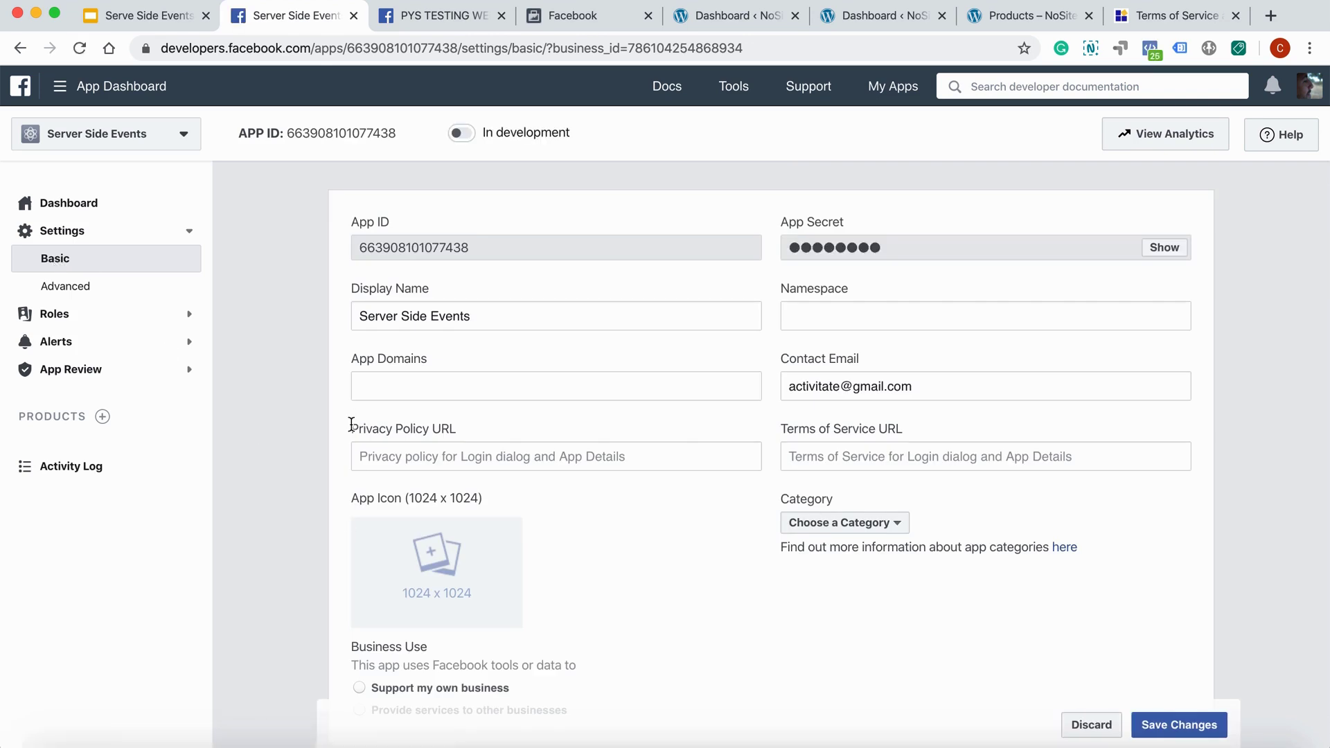
left_click(1201, 15)
left_click(789, 48)
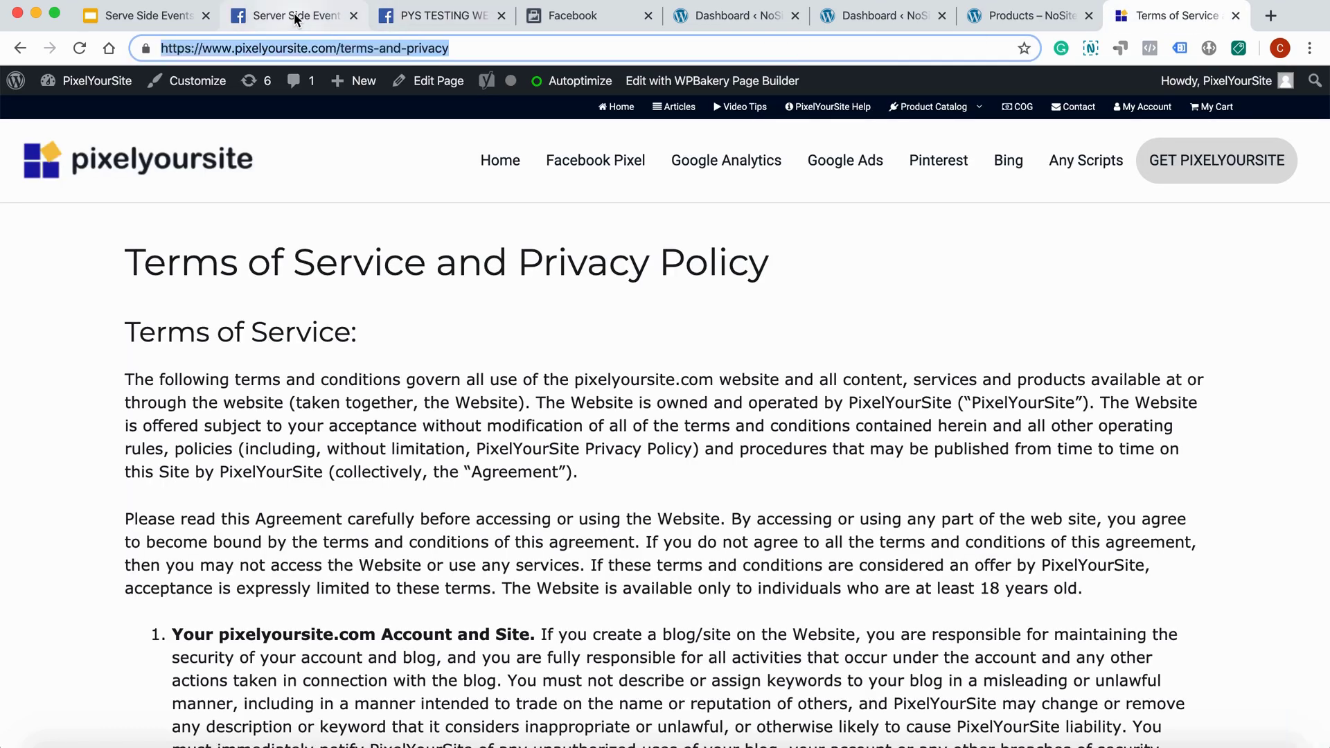
left_click(320, 15)
left_click(450, 447)
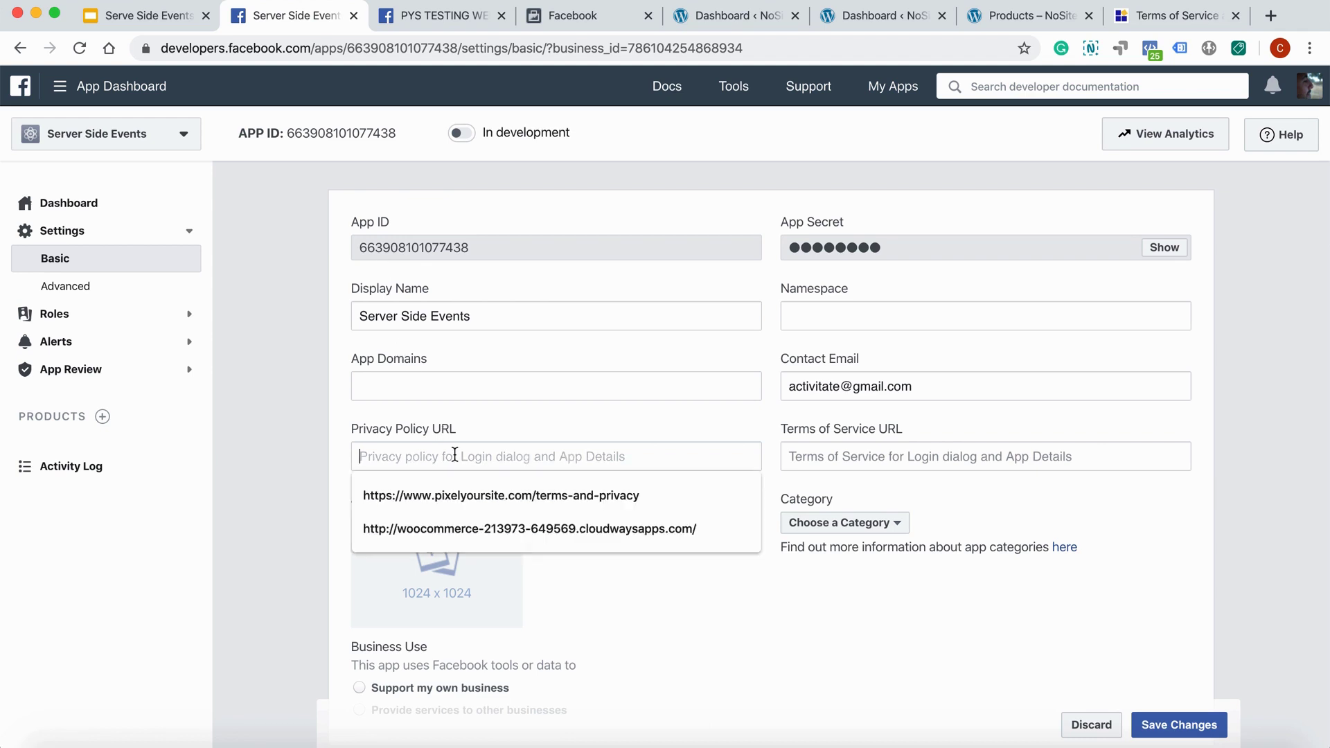
type("https://www.pixelyoursite.com/terms-and-privacy")
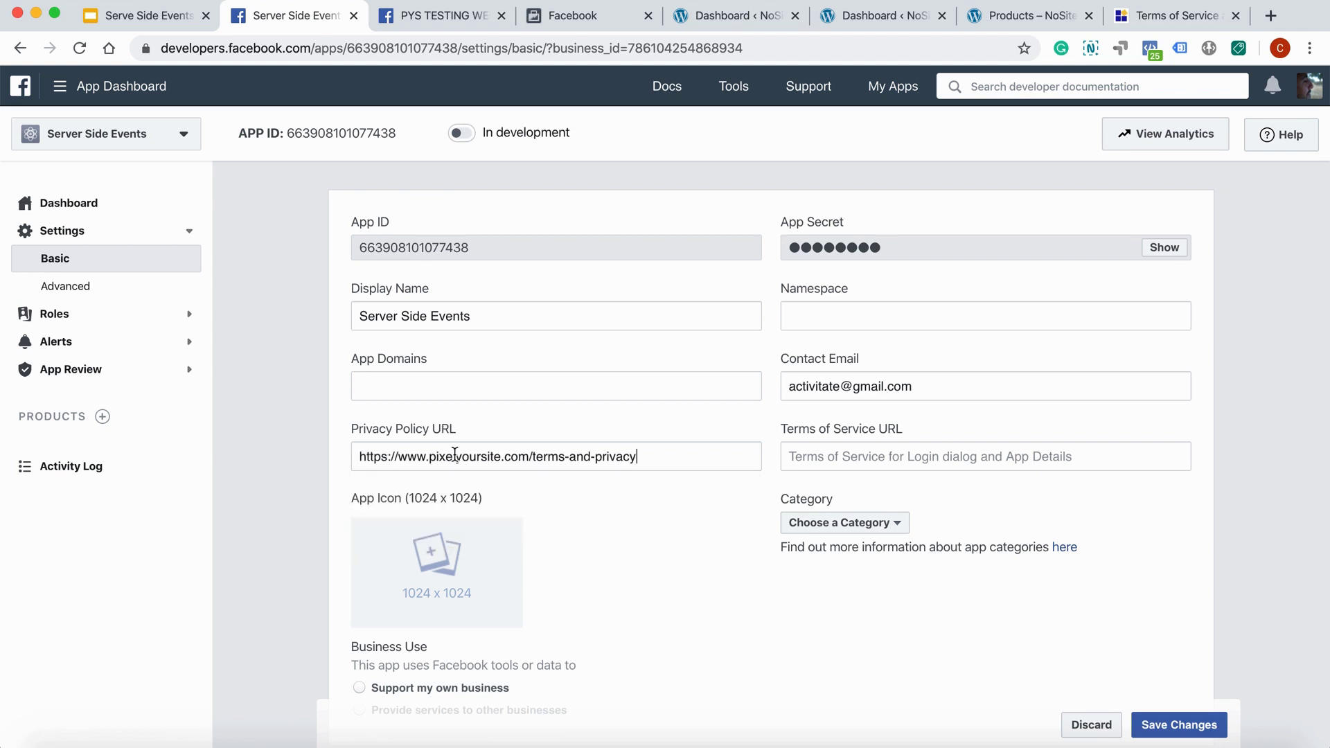
- Set the app category to Business and Pages and save the changes
left_click(809, 531)
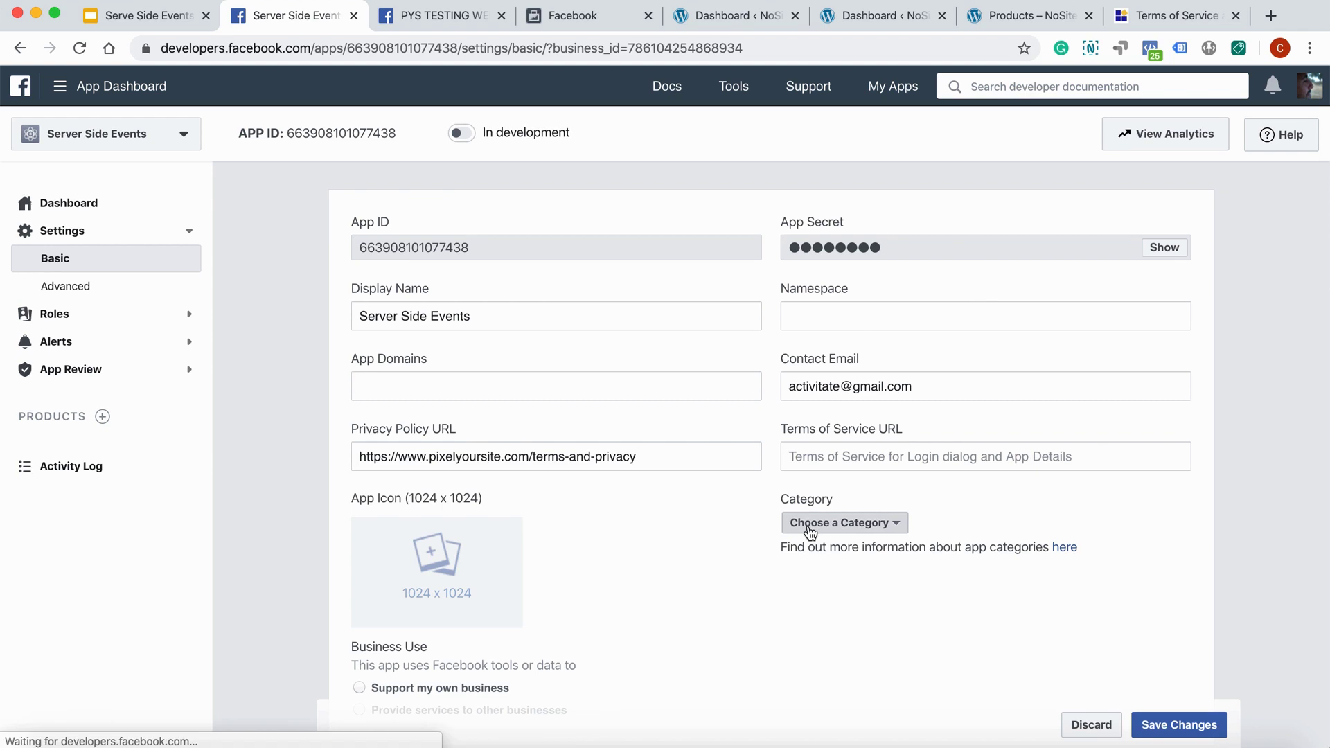
left_click(846, 277)
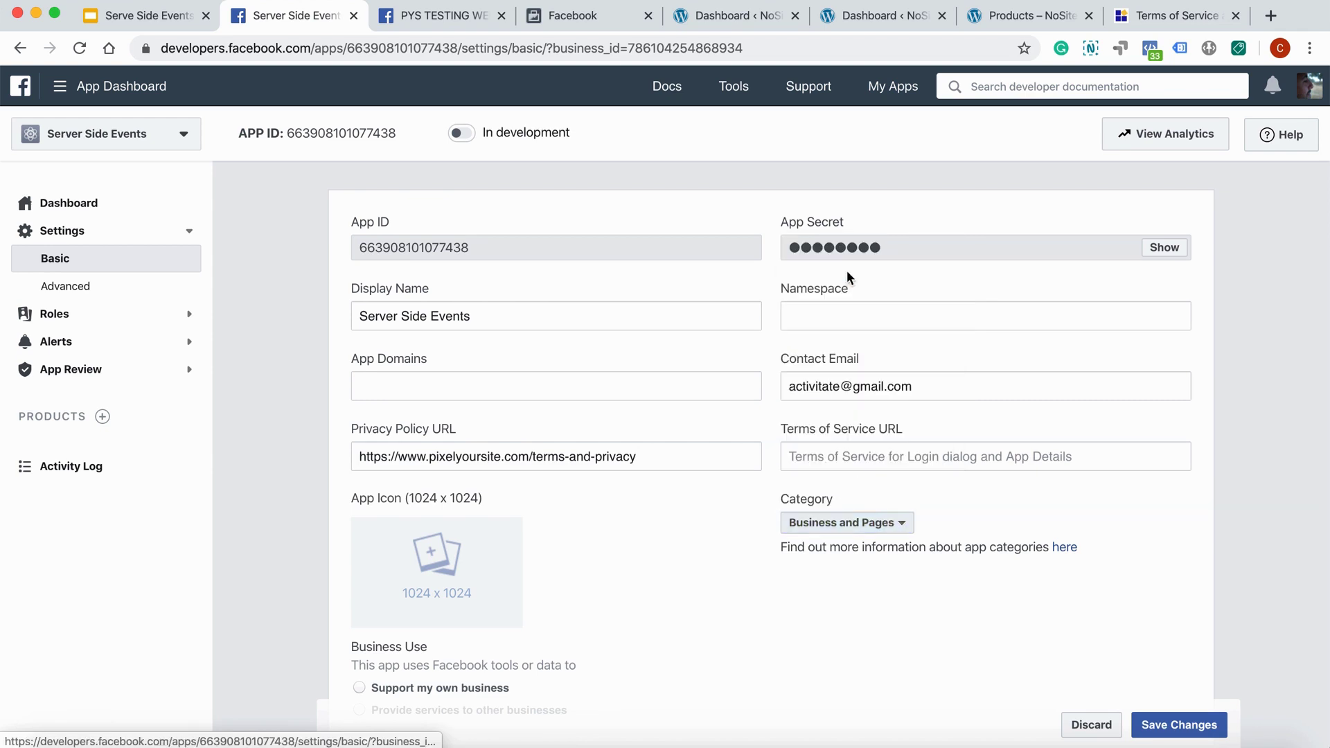
left_click(1187, 723)
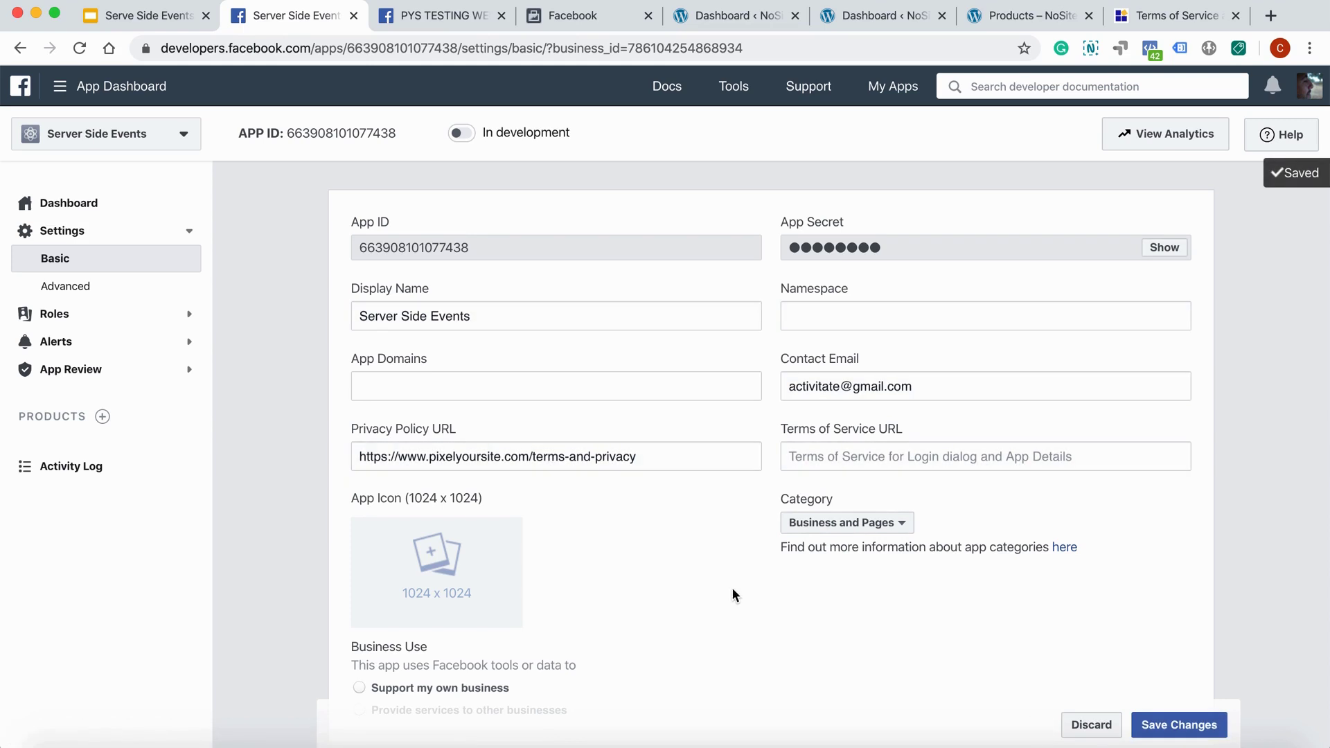
- Switch the Server Side Events app from development to Live mode
left_click(462, 135)
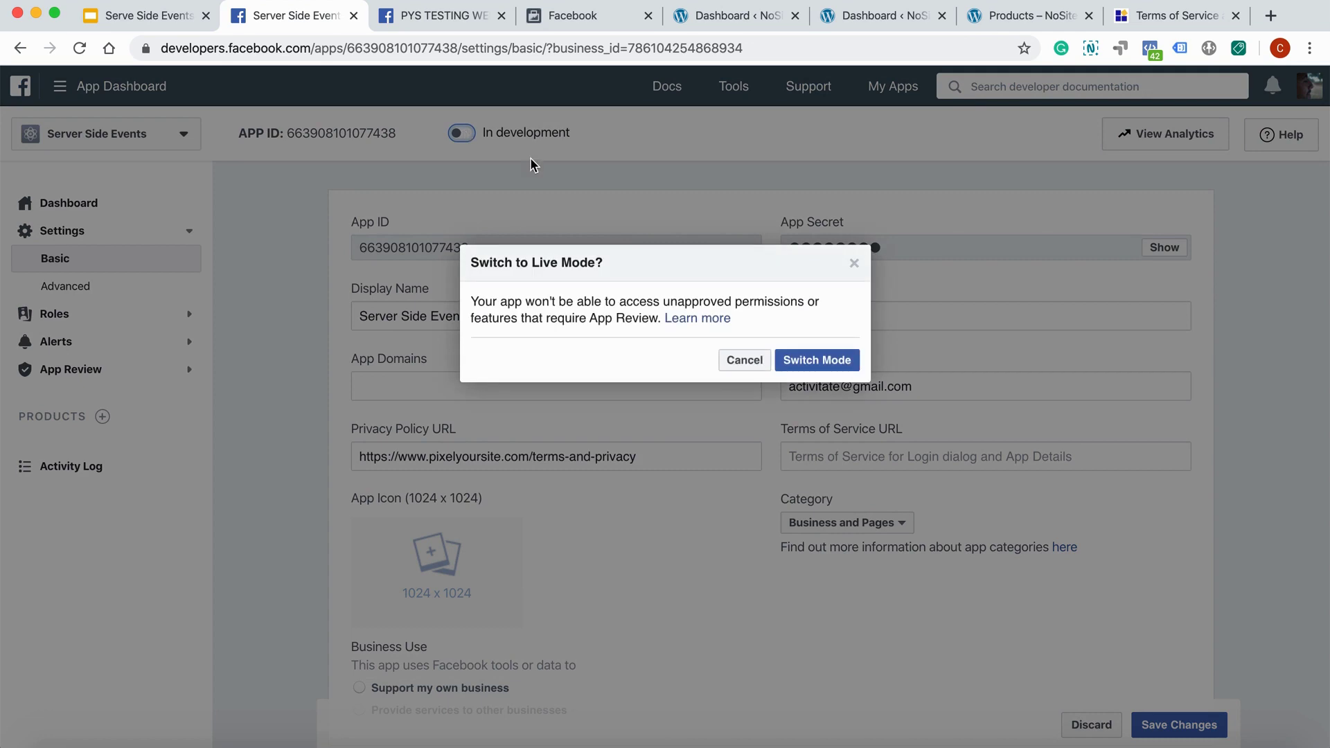
left_click(802, 365)
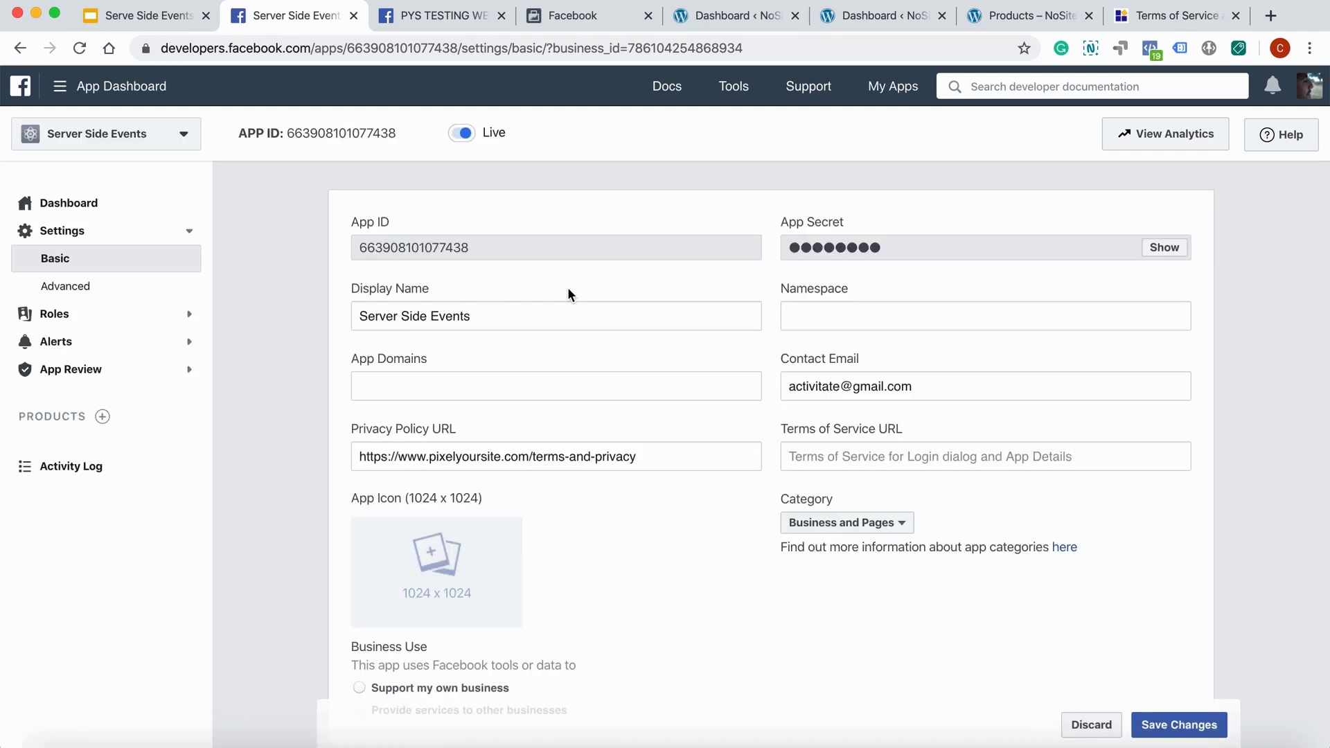
left_click(110, 16)
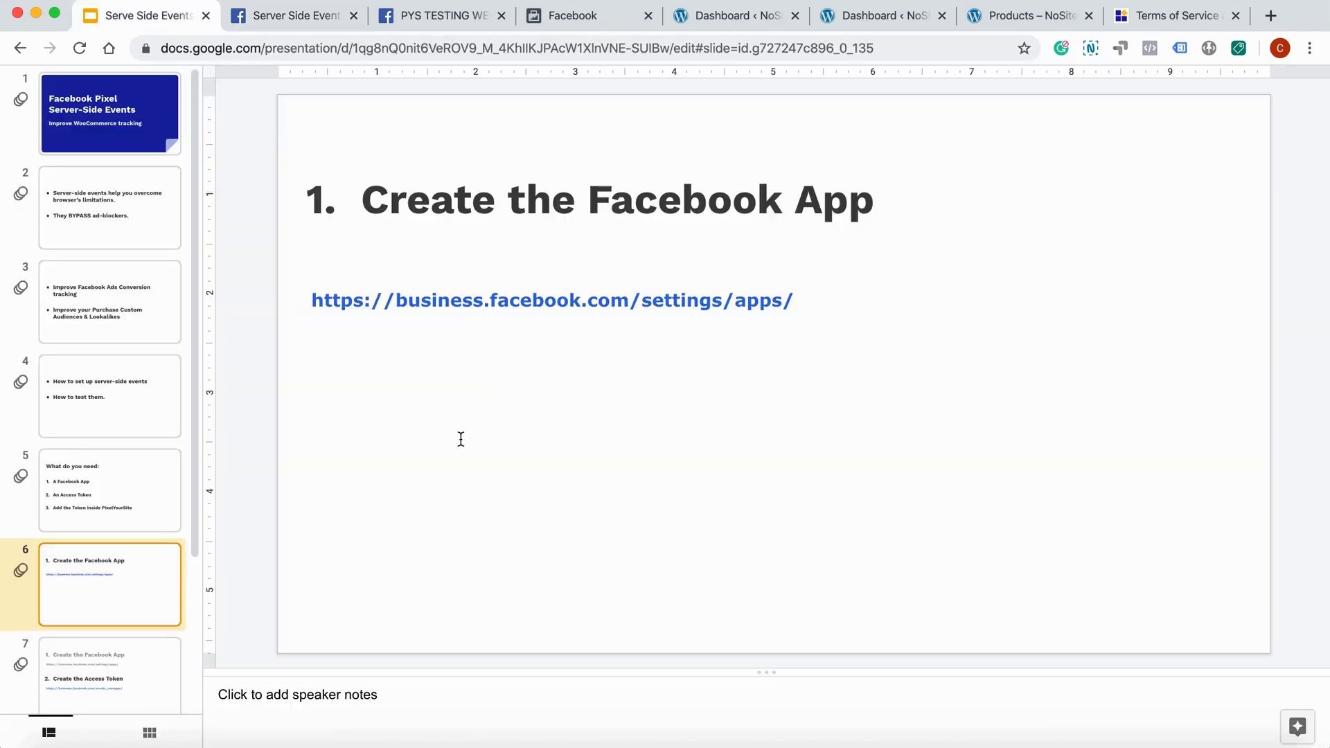
- Advance to slide 7, 'Create the Access Token', then switch to Events Manager's Data Sources
key("Down")
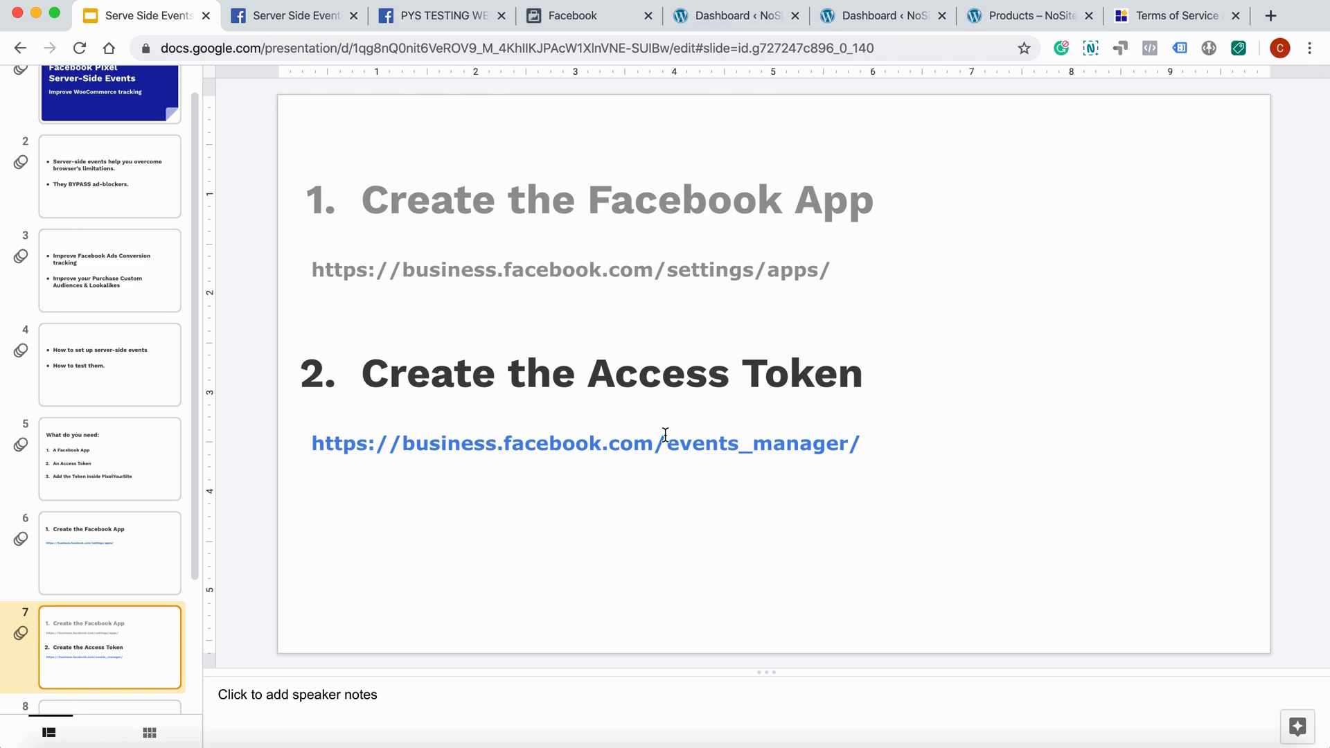
left_click(592, 17)
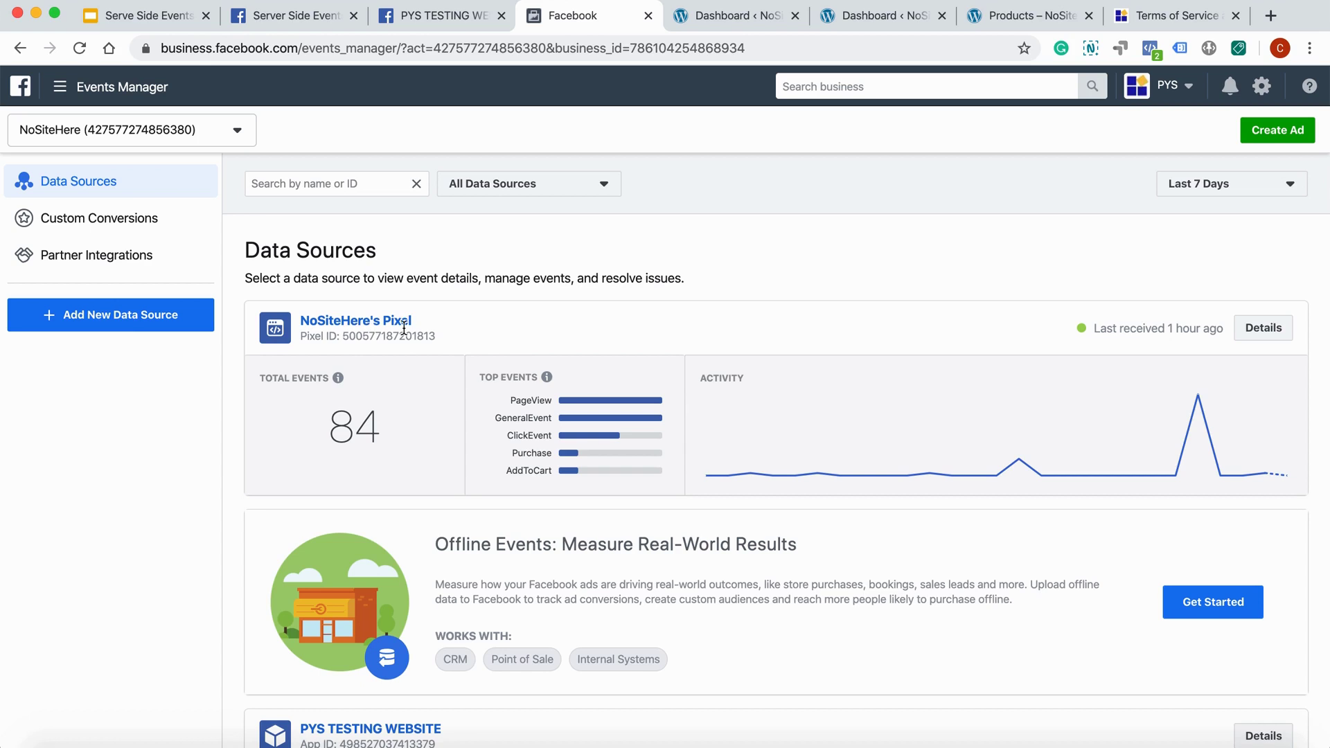
- In NoSiteHere's Pixel settings, start Create Access Token under Server-Side API for Web
left_click(351, 324)
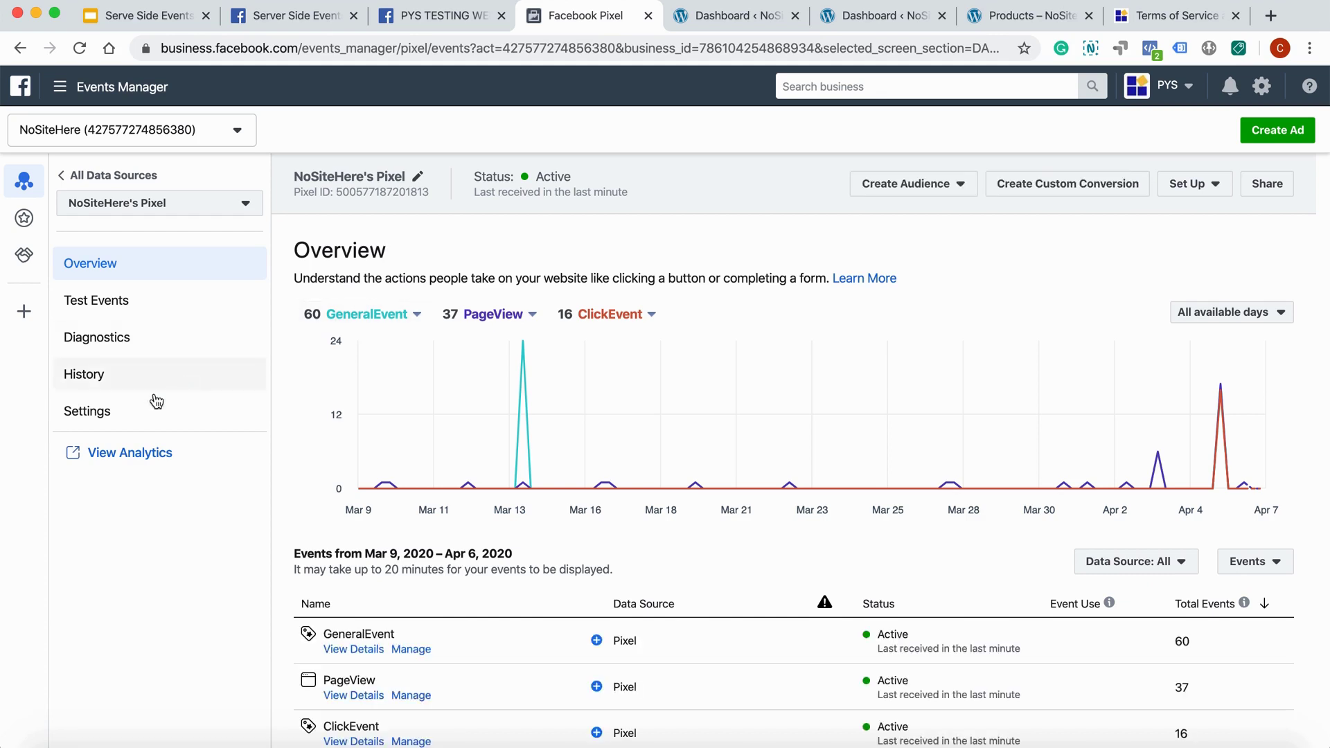
left_click(91, 416)
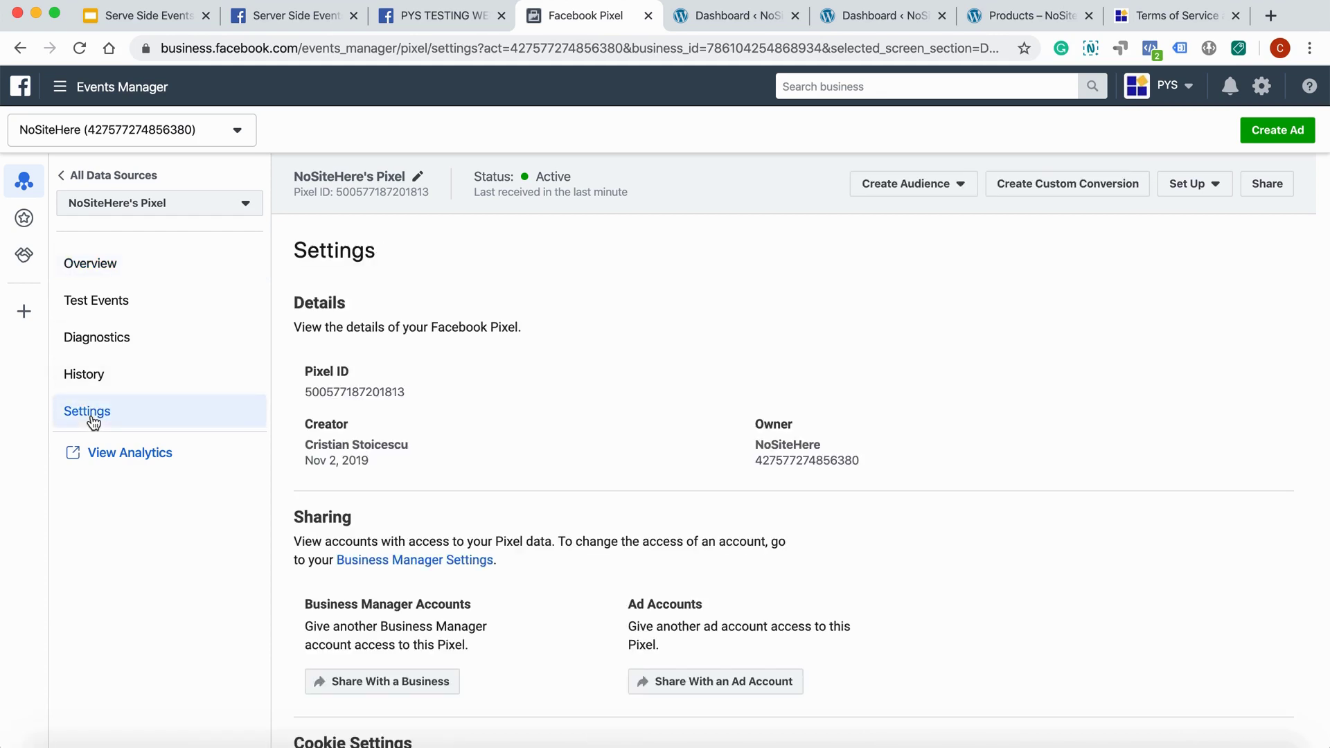
scroll(523, 429, "down", 10)
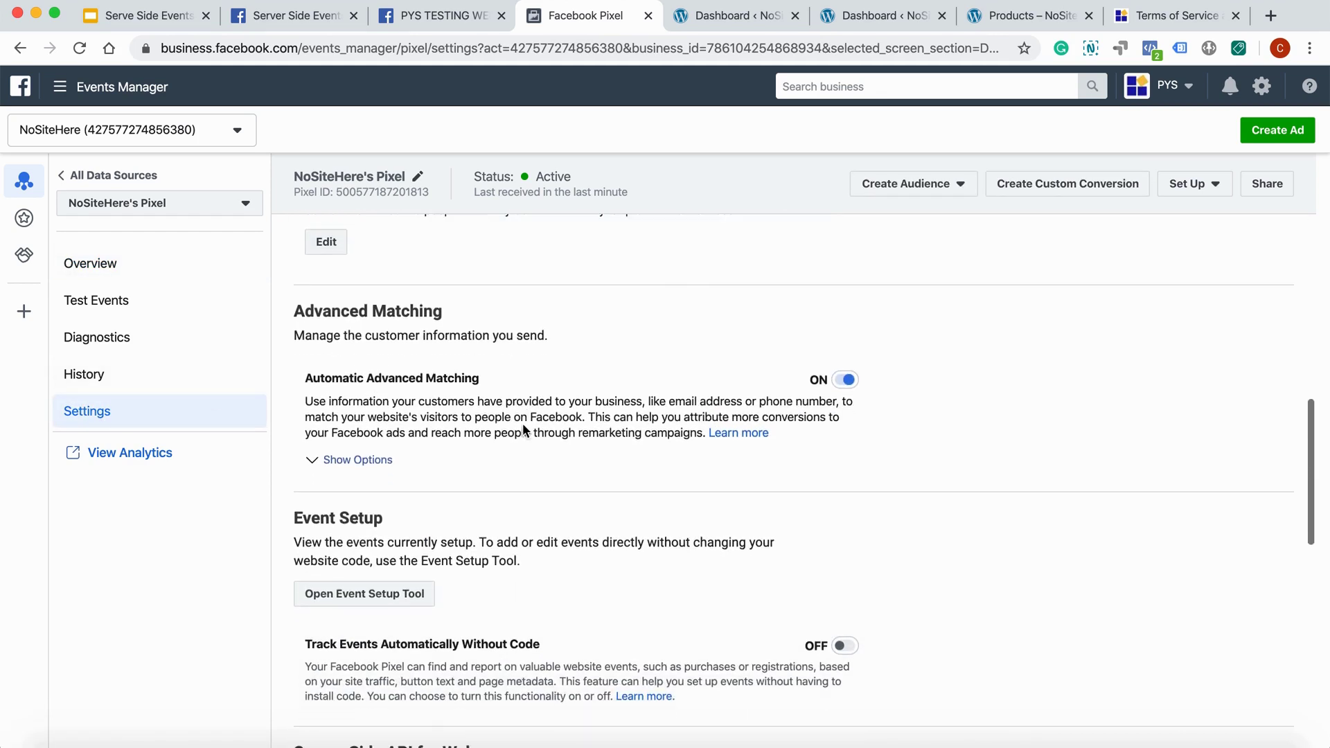
scroll(523, 430, "down", 3)
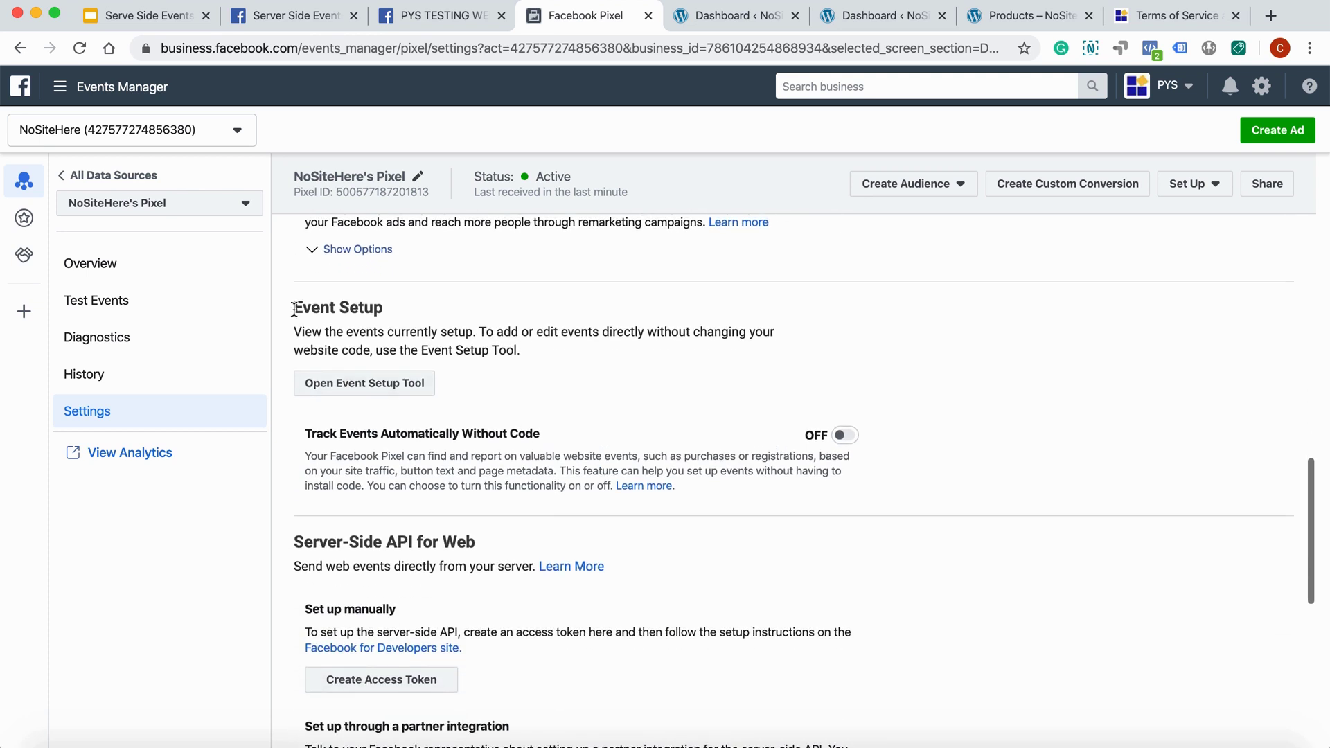
scroll(490, 454, "down", 4)
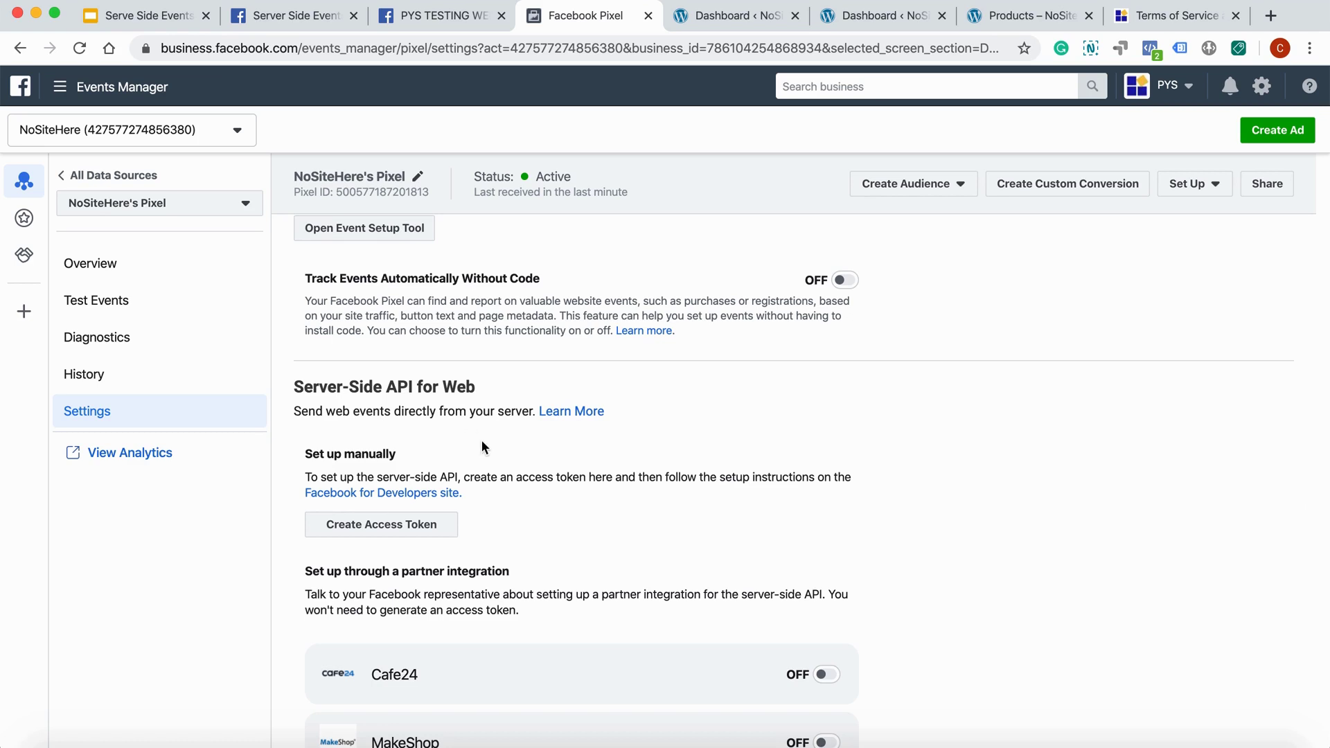
scroll(482, 442, "down", 2)
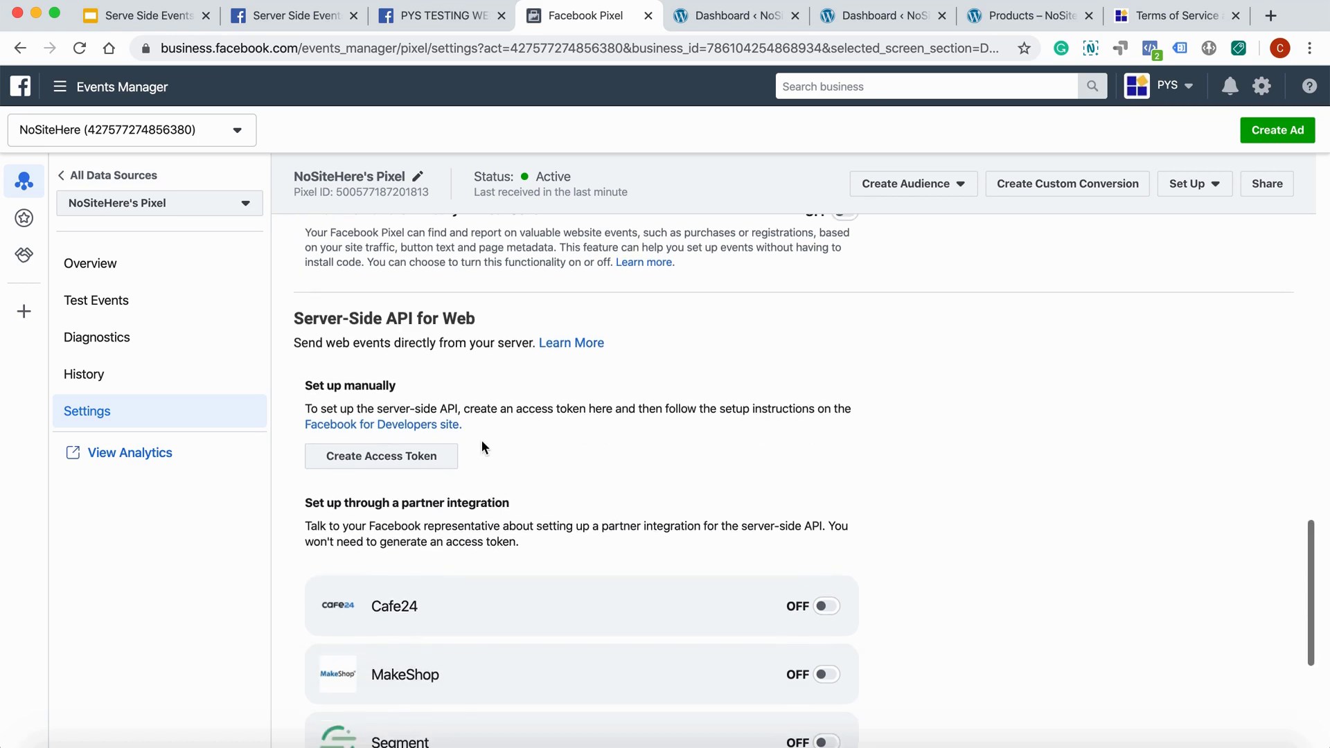
left_click(380, 460)
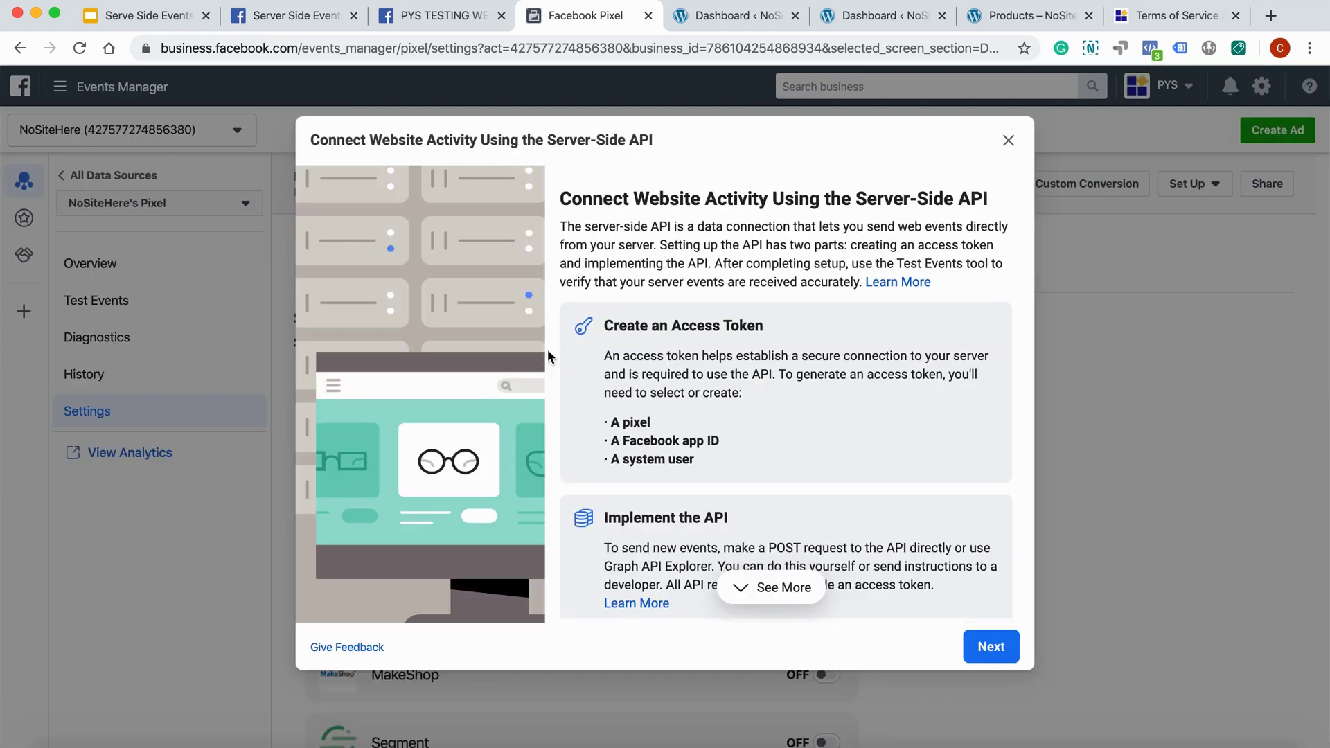
- Keep NoSiteHere's Pixel and choose the Server Side Events app in the token setup
left_click(988, 646)
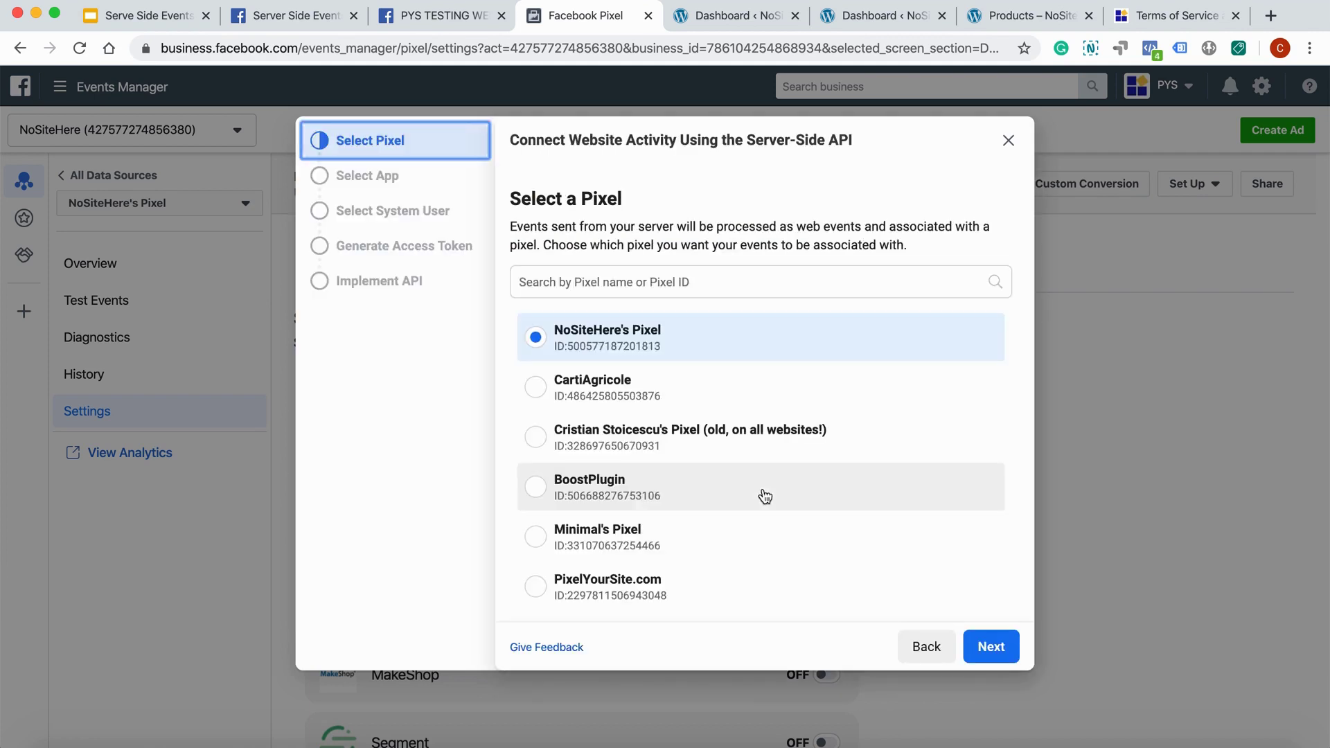
left_click(638, 338)
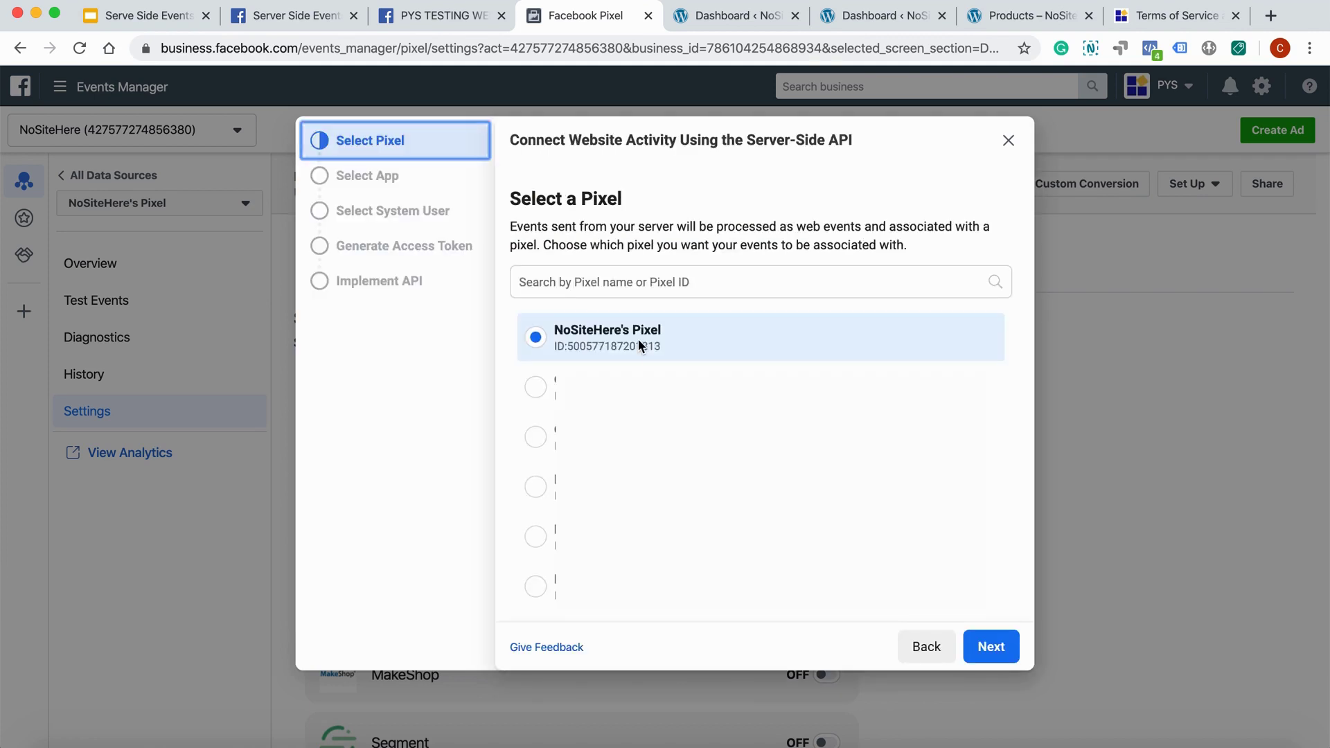
left_click(992, 645)
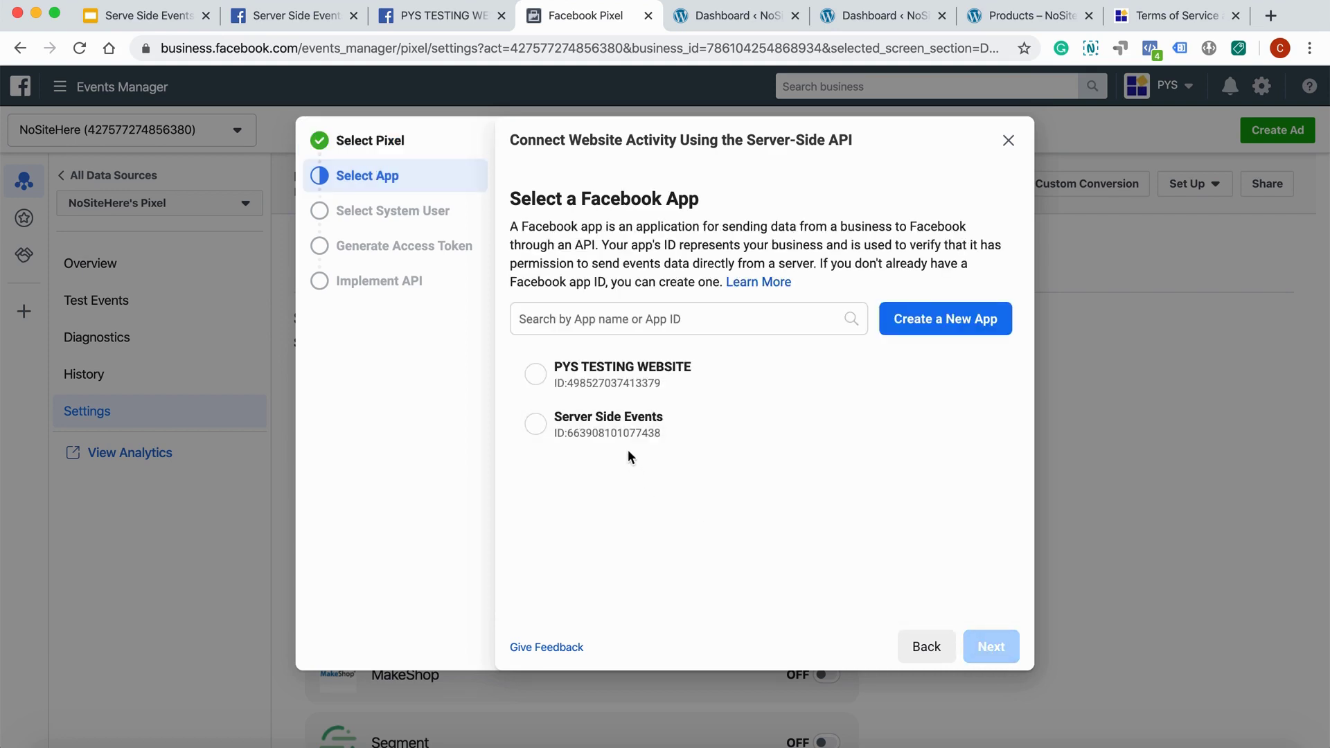
left_click(593, 429)
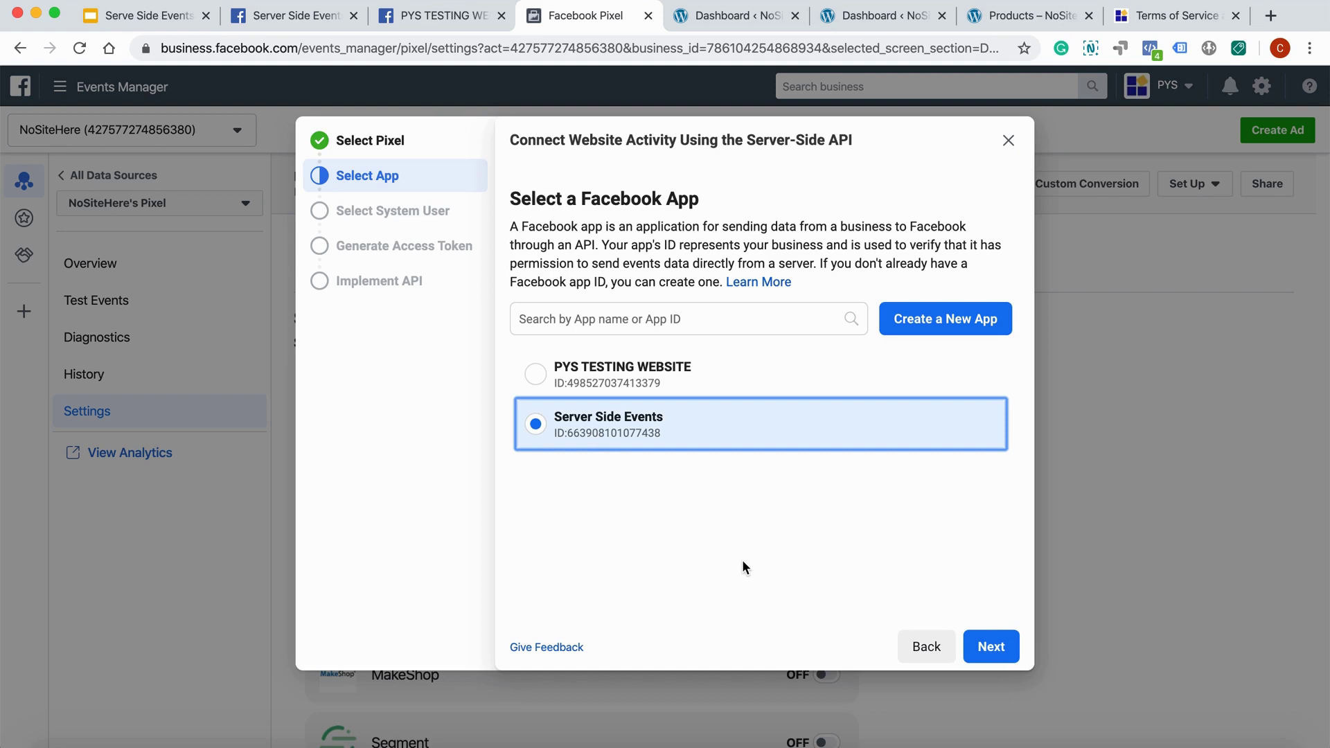
left_click(992, 643)
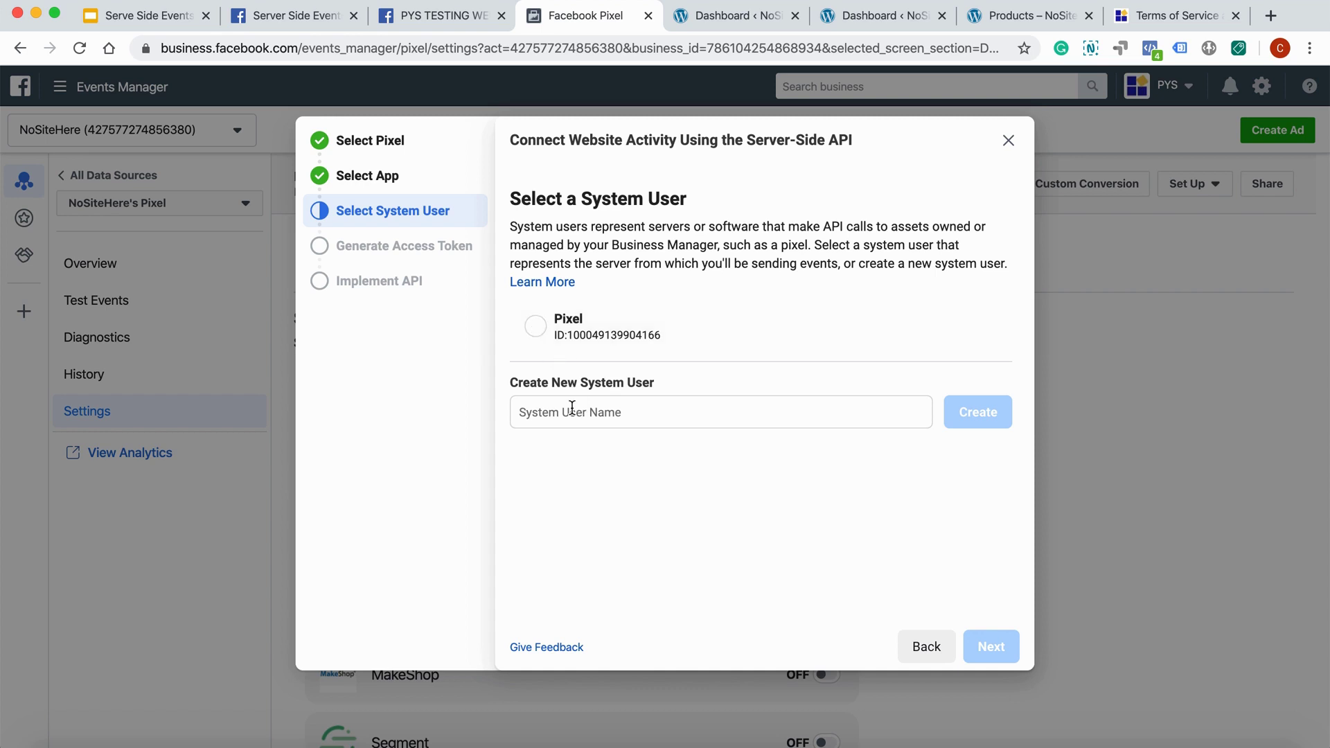
- Pick the Pixel system user, generate the access token, and copy it
left_click(536, 331)
left_click(989, 644)
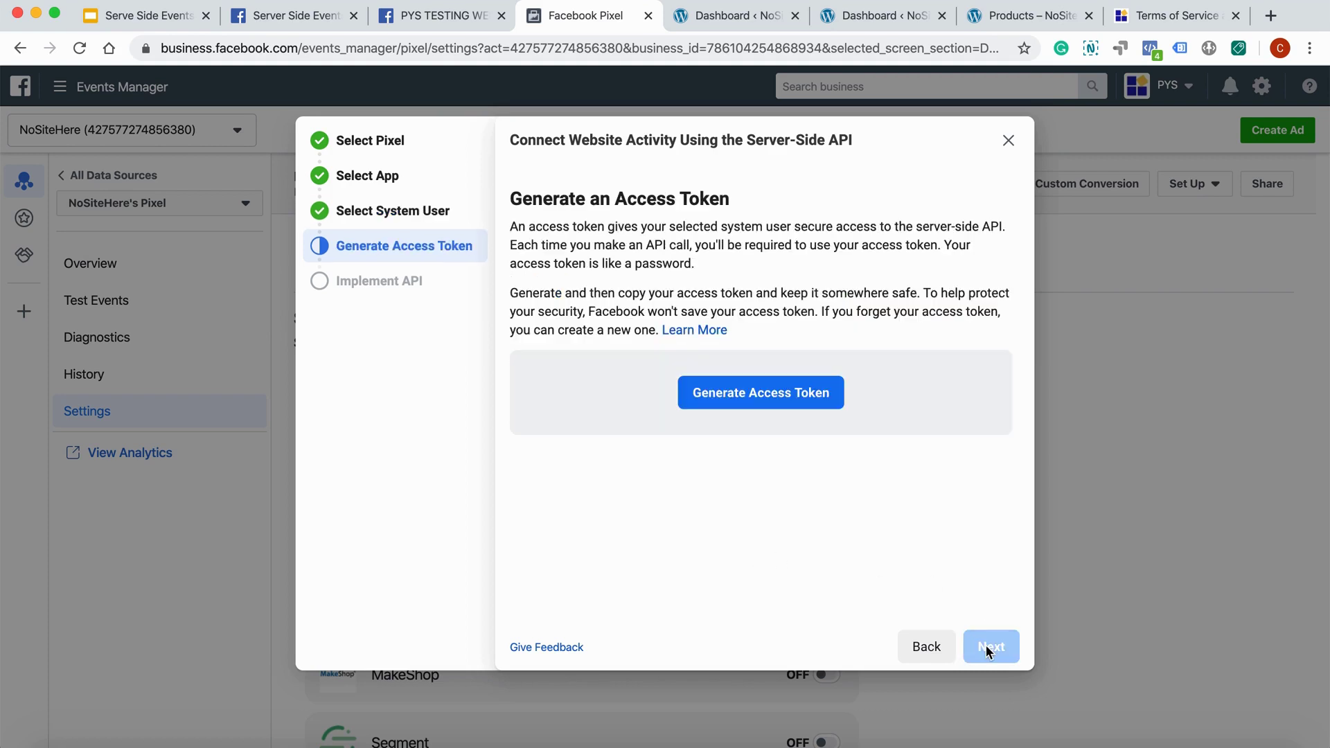
left_click(759, 393)
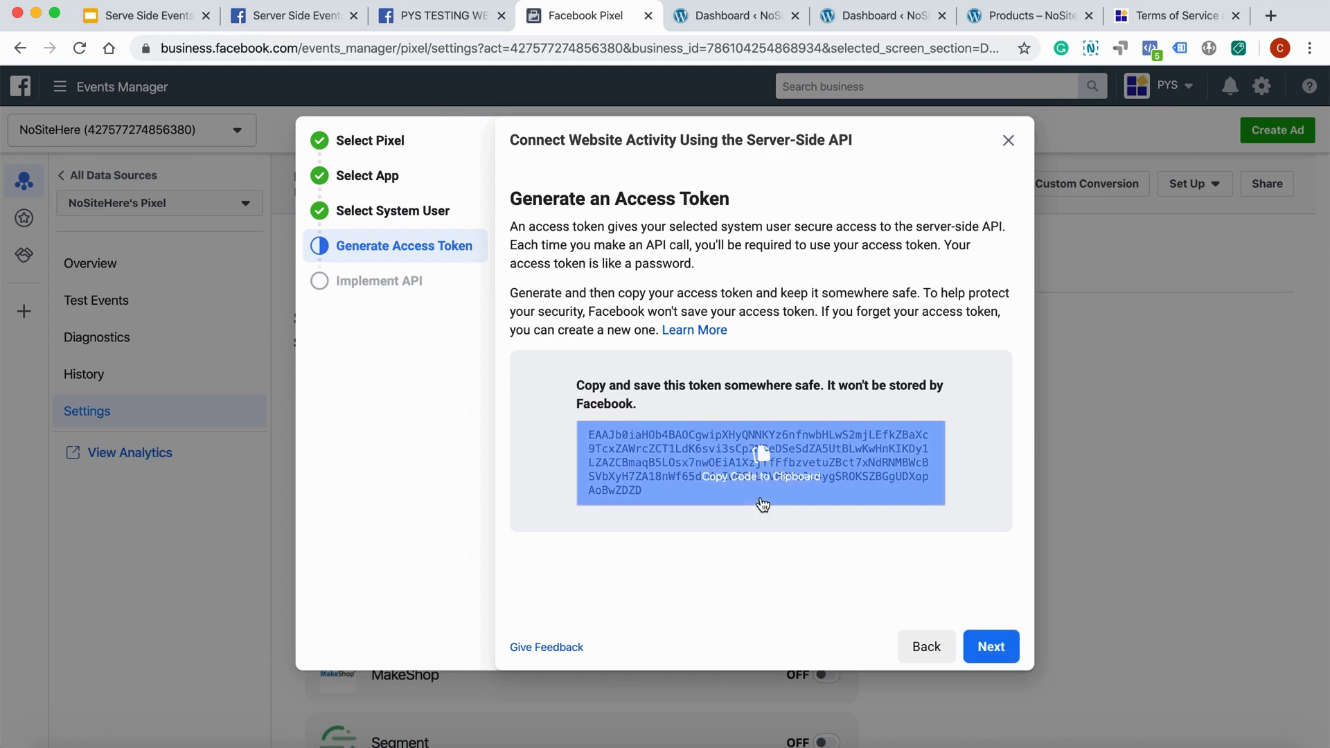
left_click(761, 457)
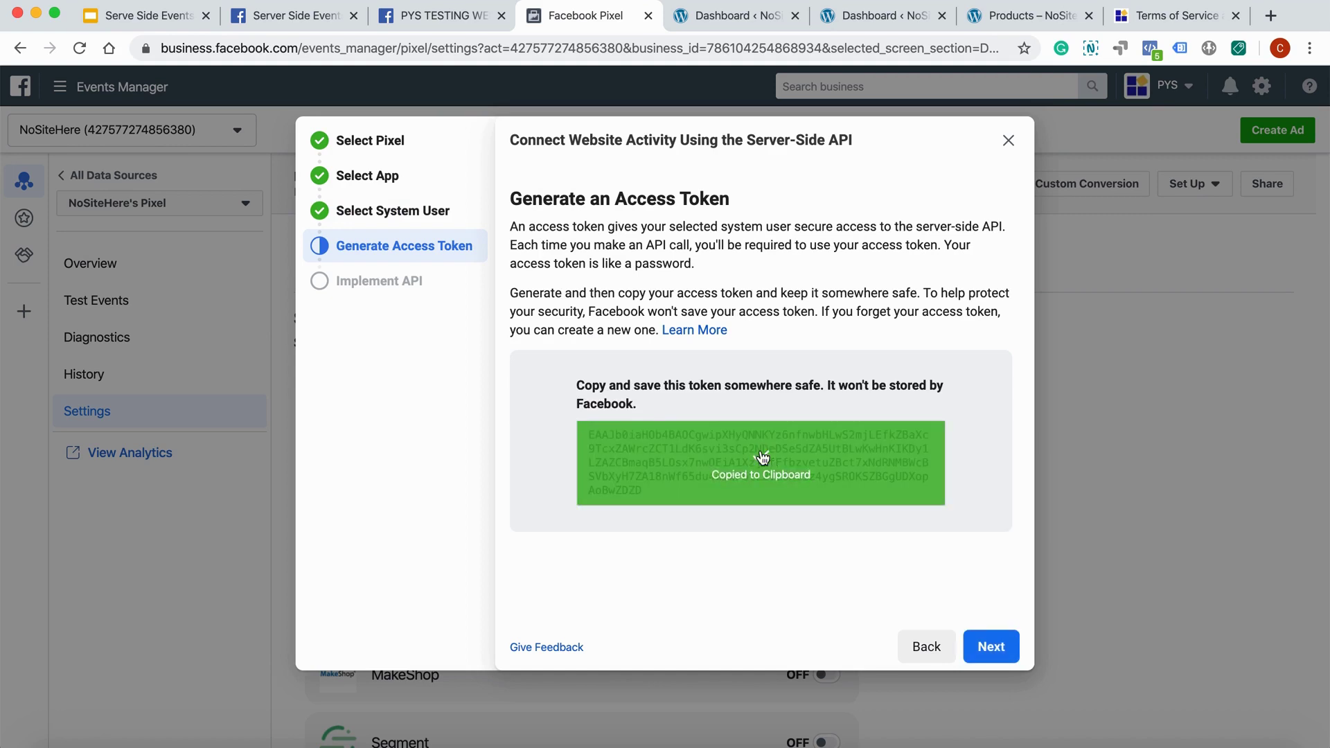
- Go to slide 8, 'Add the Token inside PixelYourSite', then return to the WordPress dashboard
left_click(159, 17)
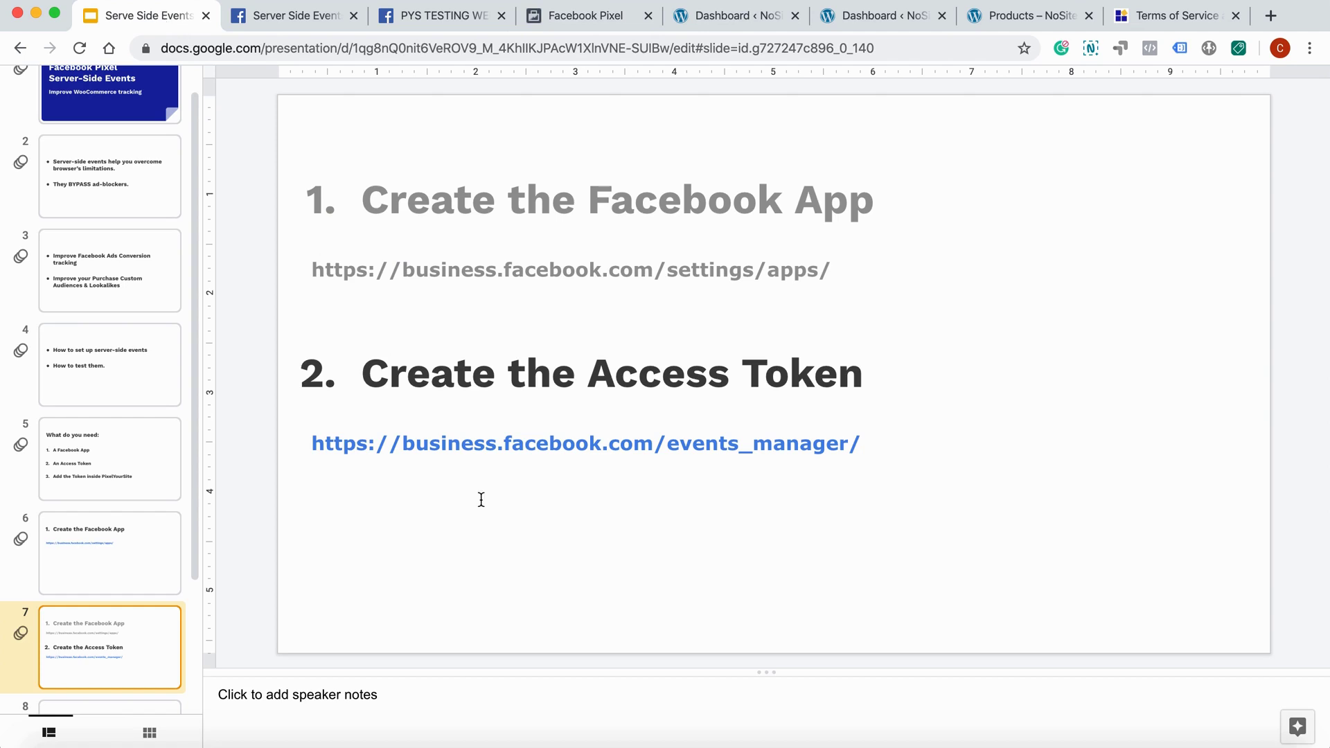
scroll(482, 499, "down", 2)
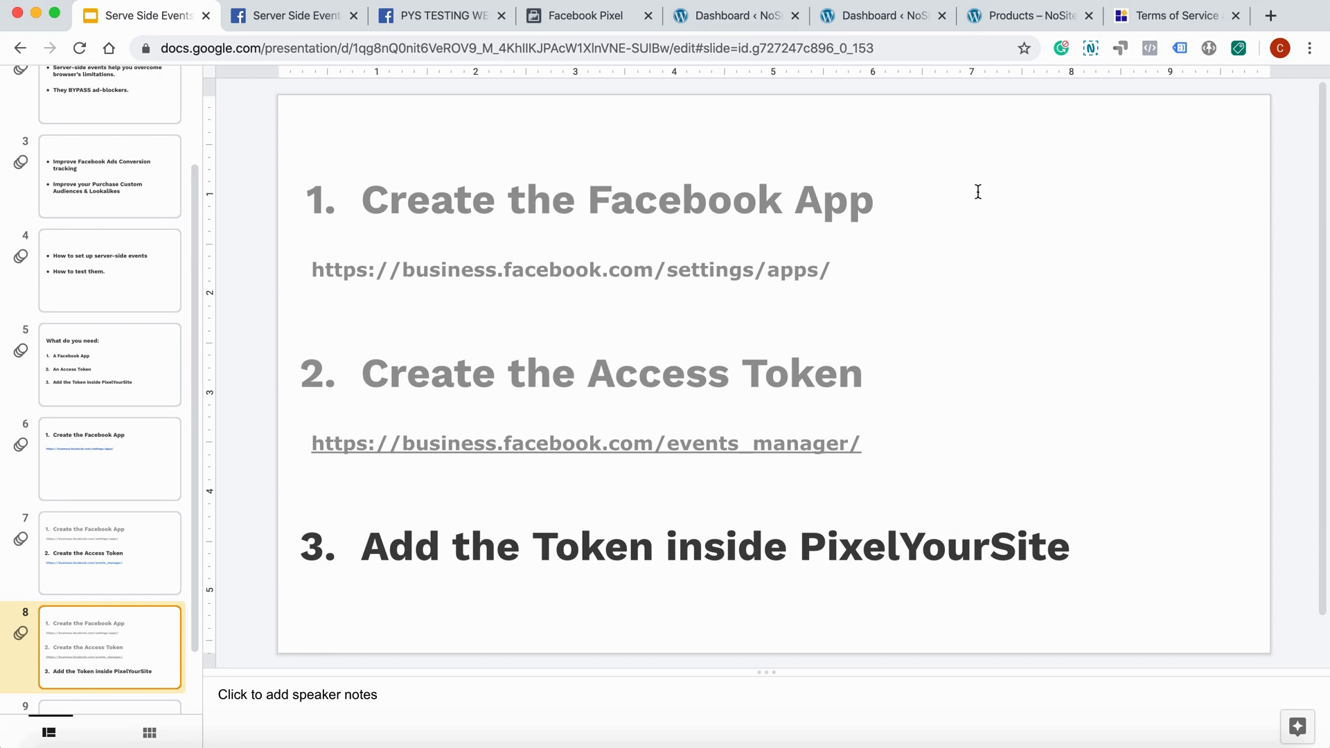
left_click(878, 21)
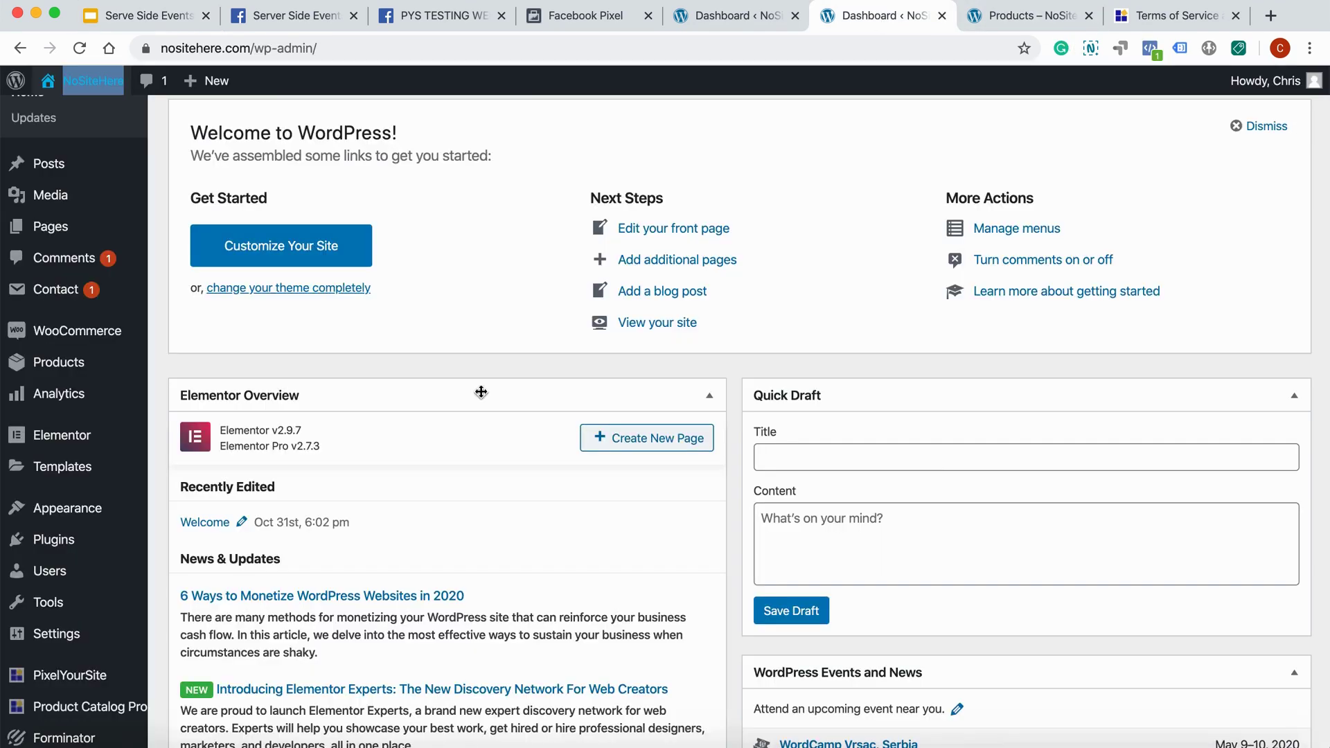
- In the PixelYourSite dashboard, enable sending events through the server-side API
scroll(480, 392, "down", 3)
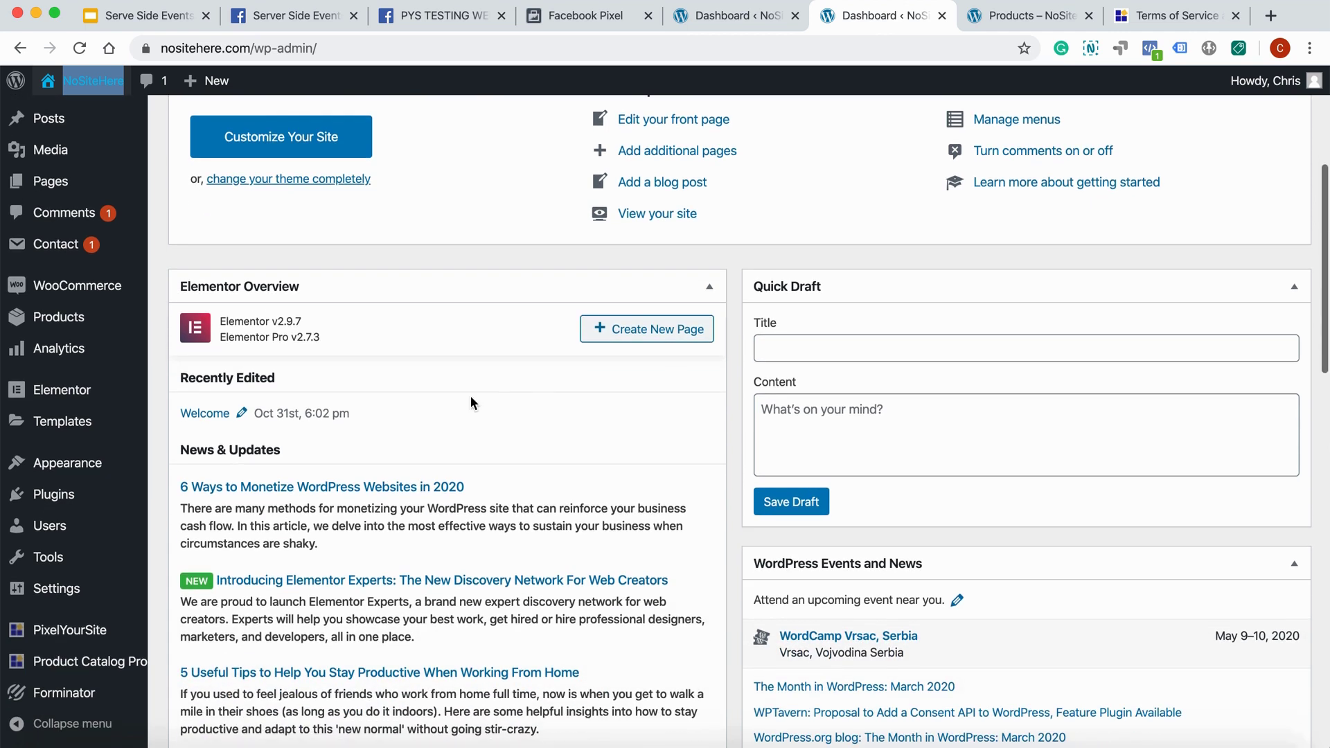
mouse_move(69, 630)
left_click(192, 634)
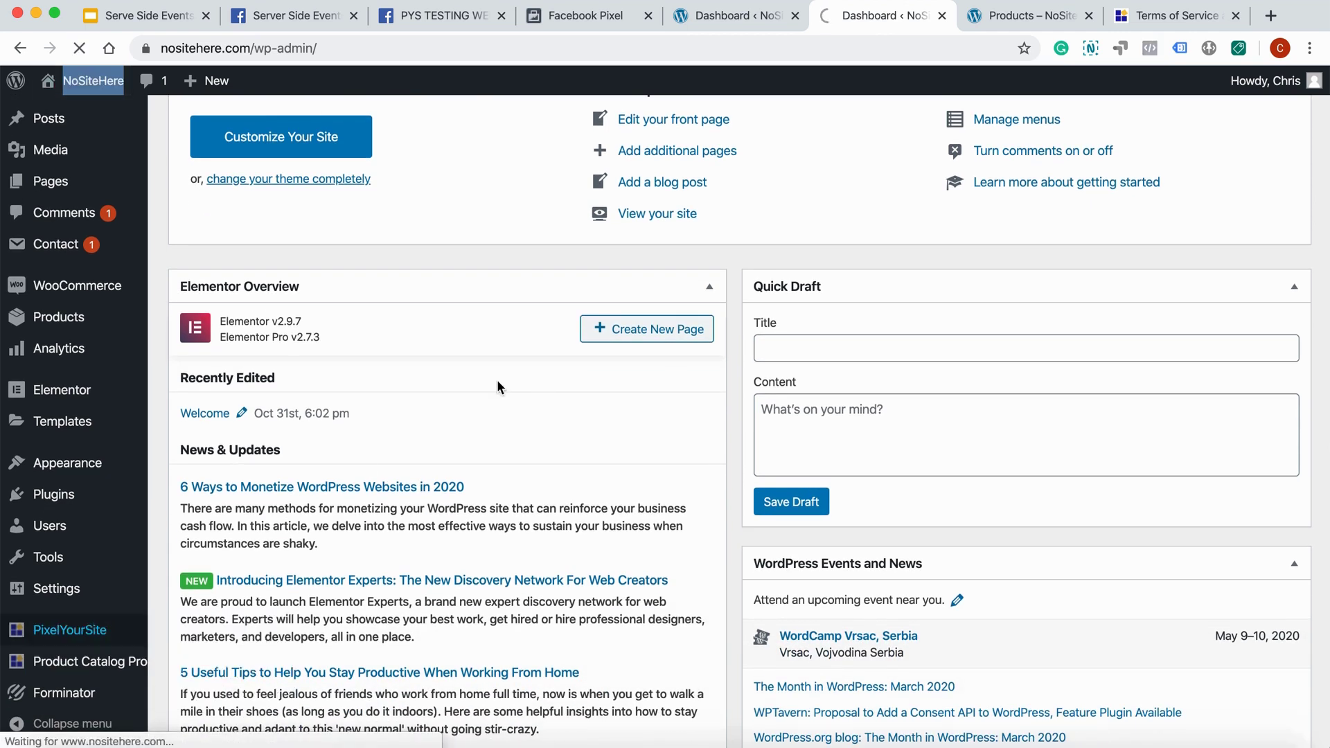
scroll(525, 456, "down", 3)
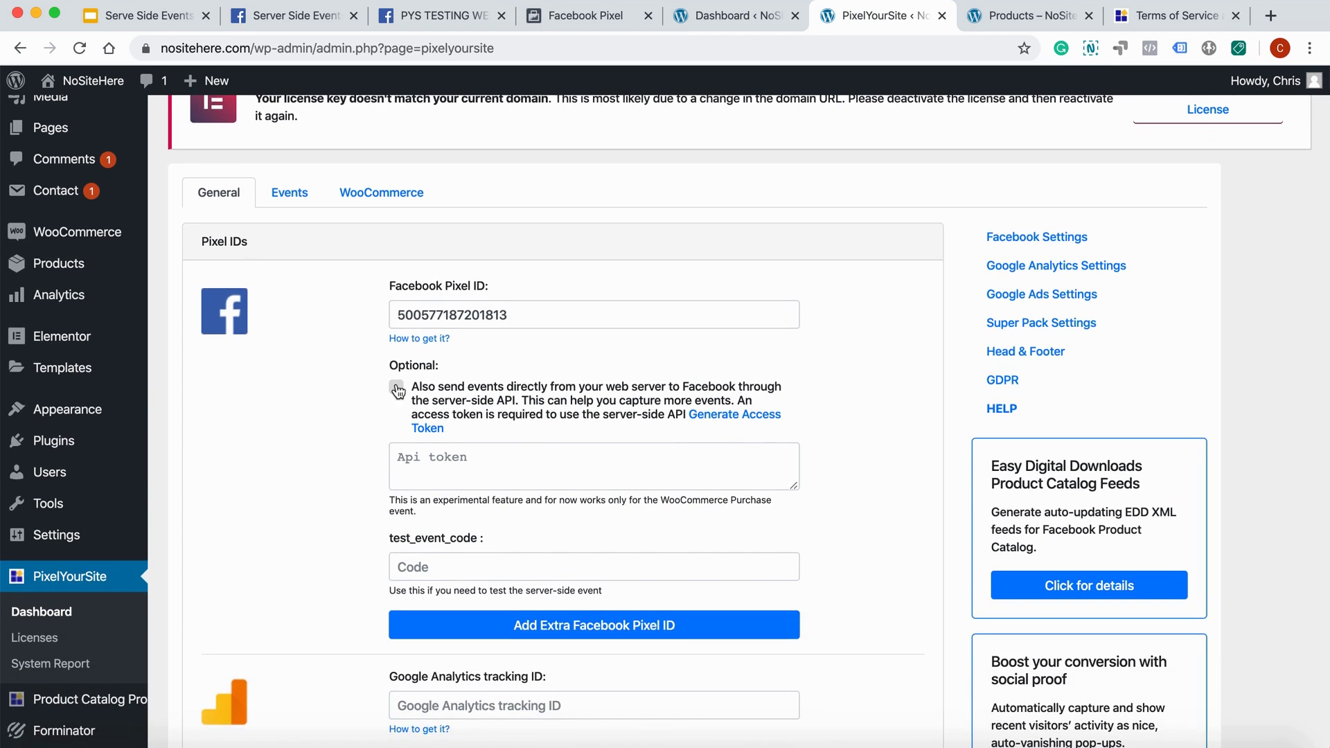
left_click(396, 387)
- Paste the access token into the Api token field and save the settings
right_click(476, 461)
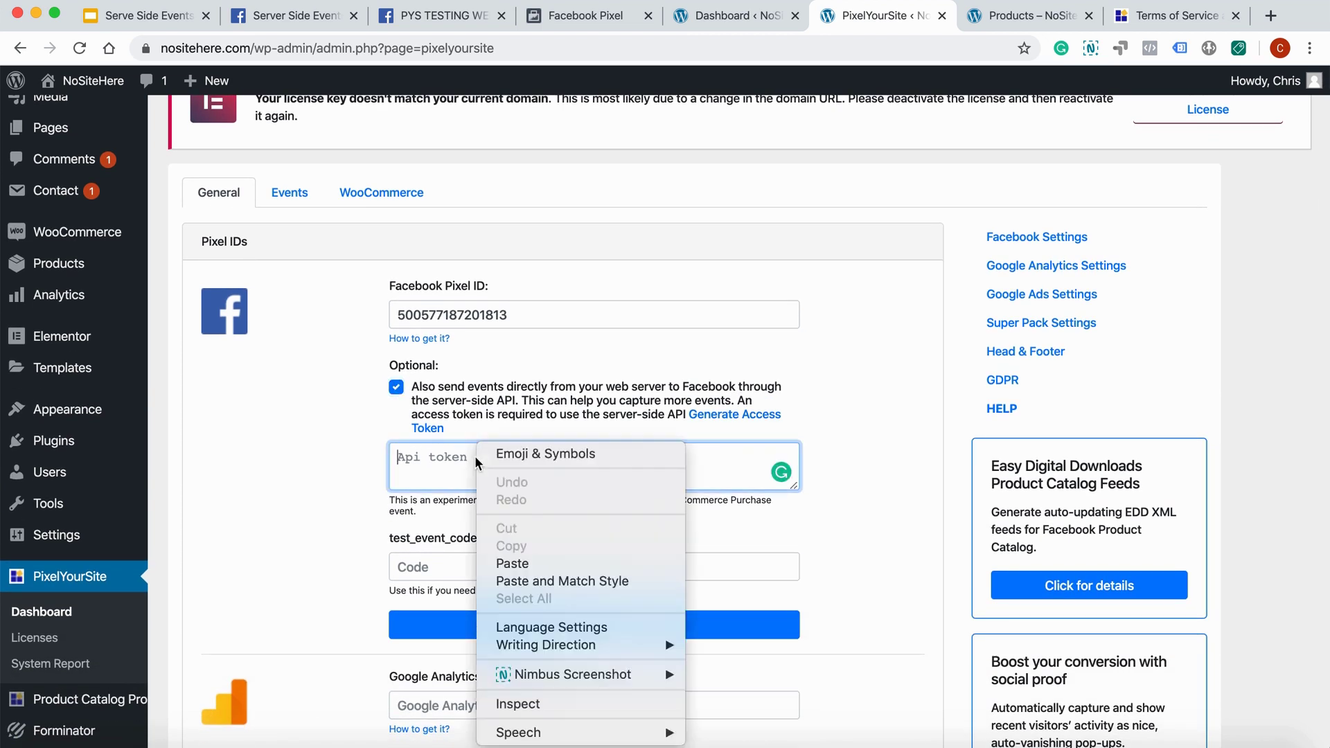
left_click(517, 563)
scroll(863, 510, "down", 2)
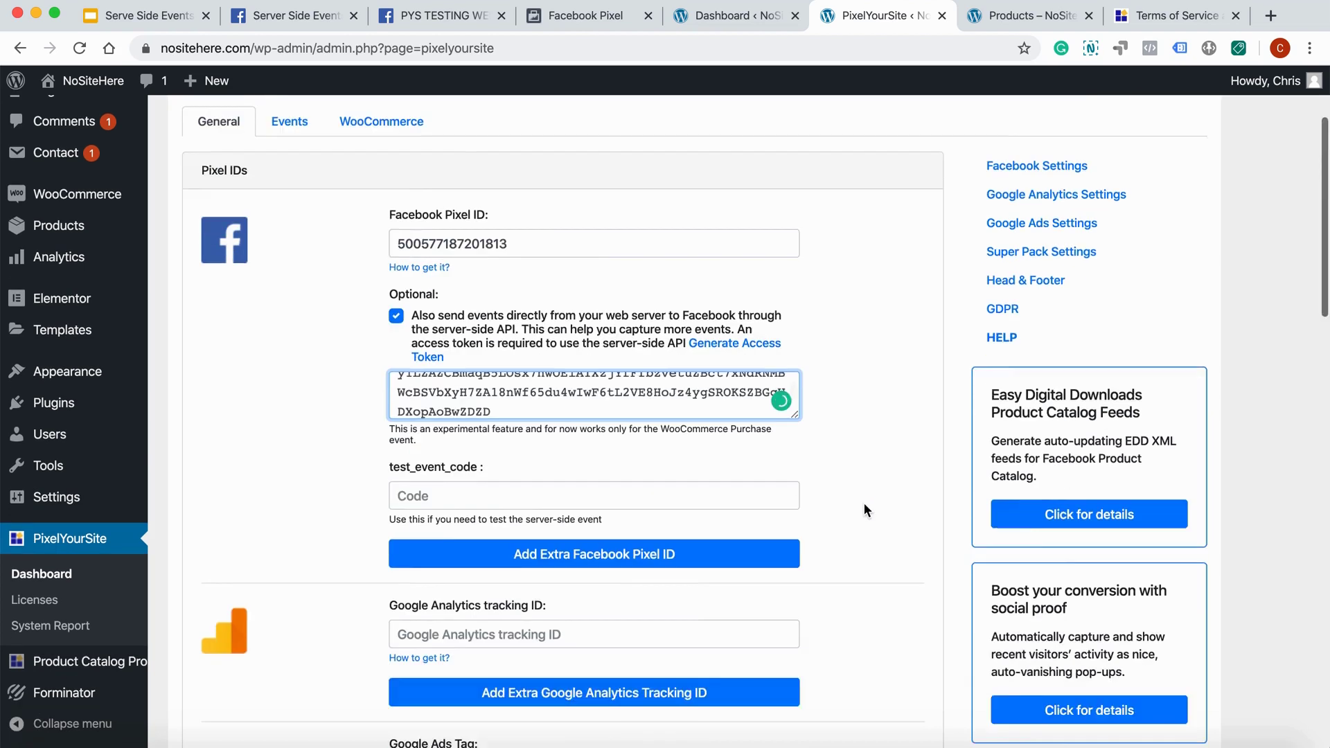
scroll(863, 503, "down", 15)
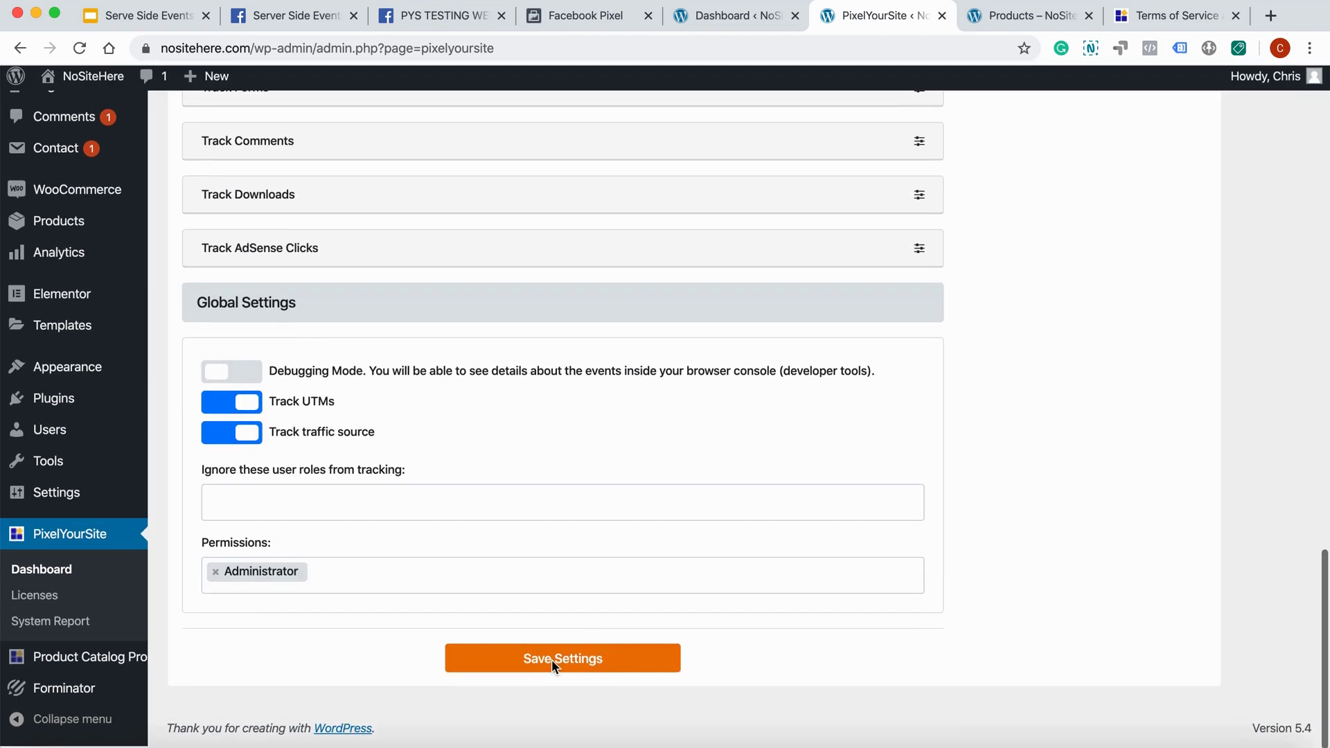
left_click(544, 665)
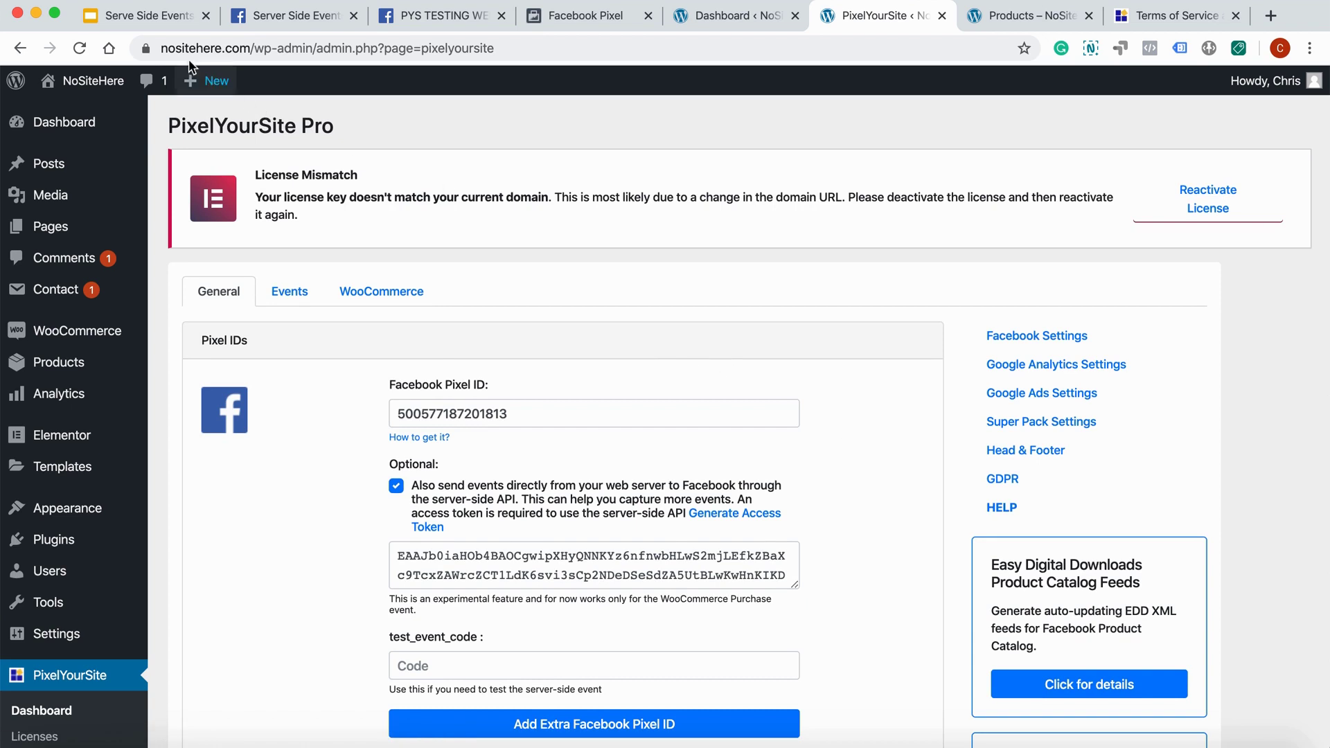
left_click(153, 15)
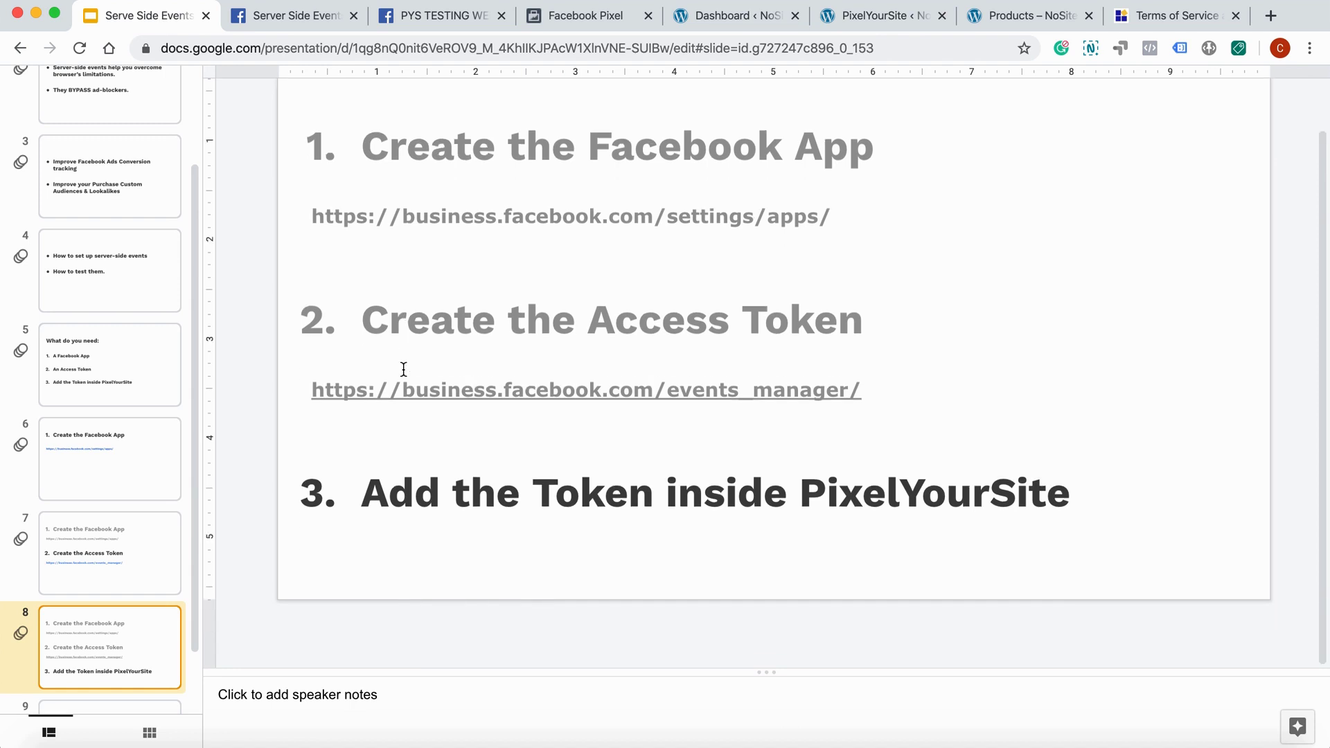
- Advance to slide 9, 'Test your server-side events', then return to the Facebook pixel dialog
key("Down")
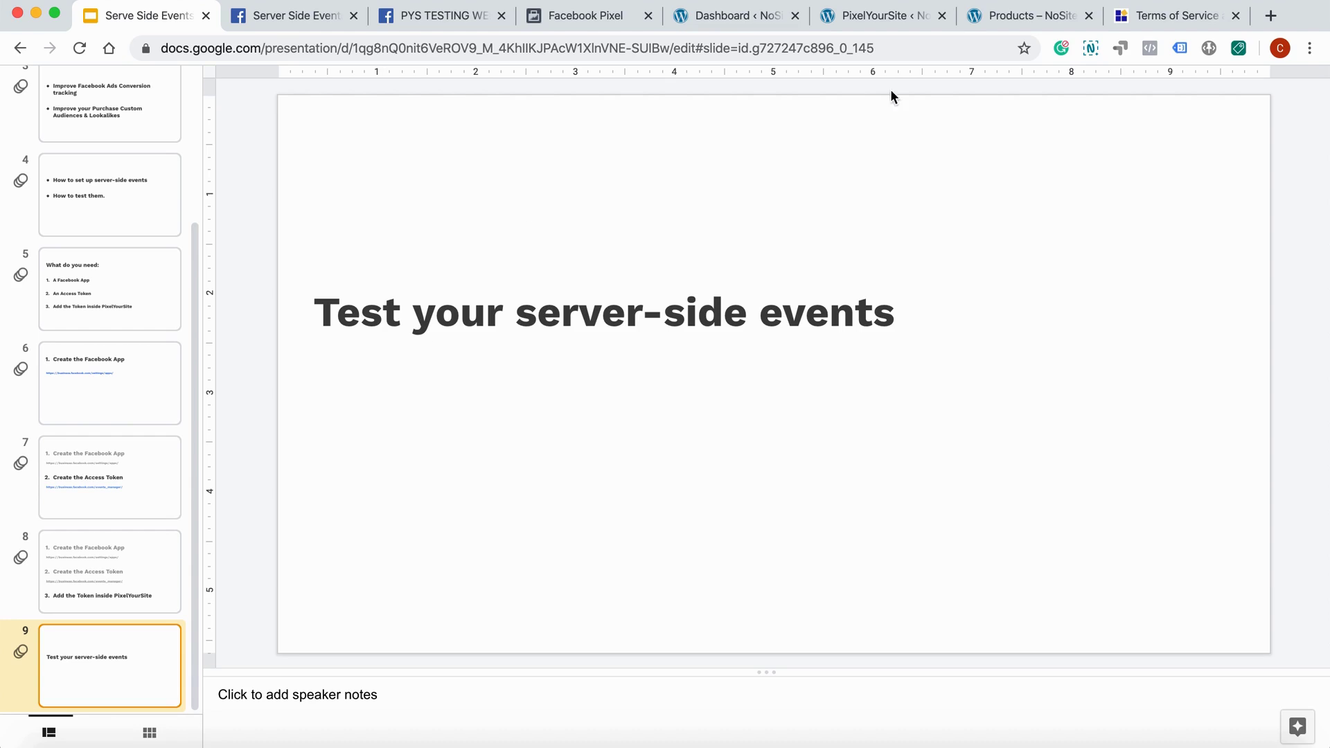
left_click(582, 22)
- Finish the API setup, copy test code TEST31340 from Test Events' Server tab, then open PixelYourSite
left_click(989, 647)
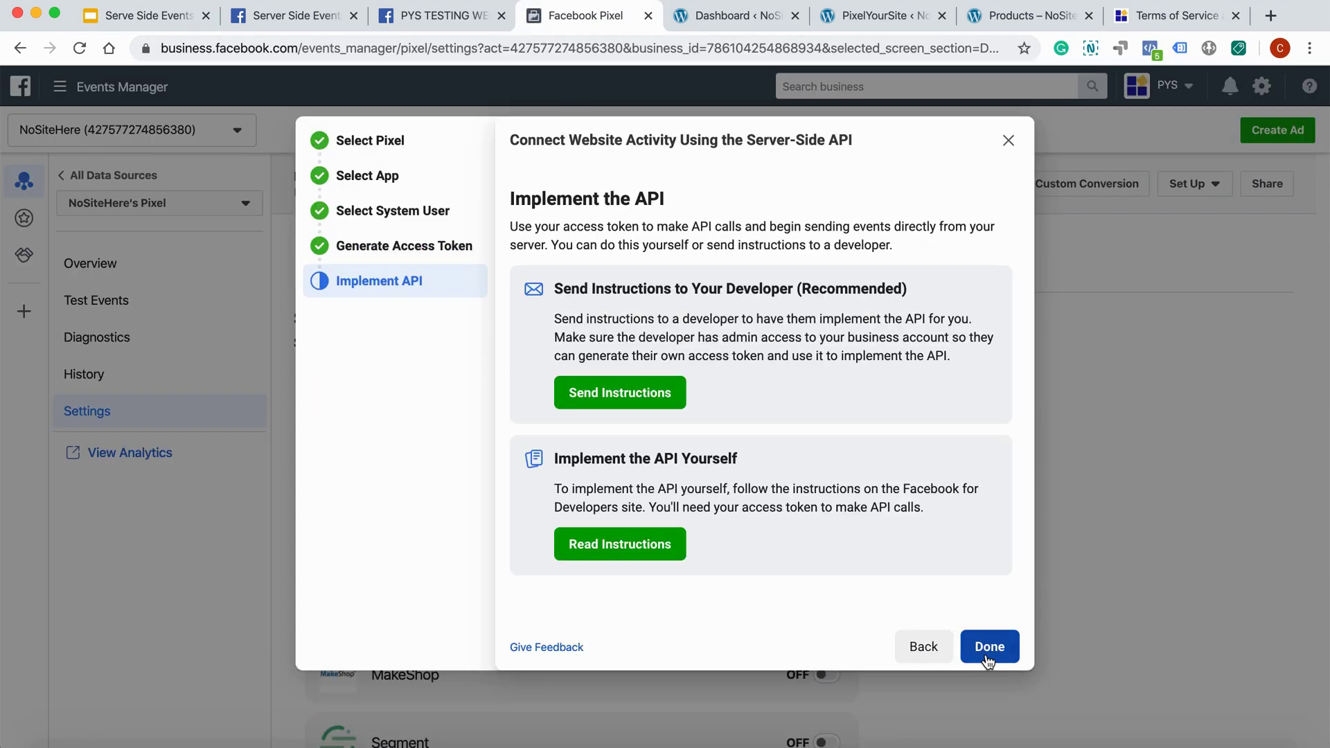
left_click(989, 648)
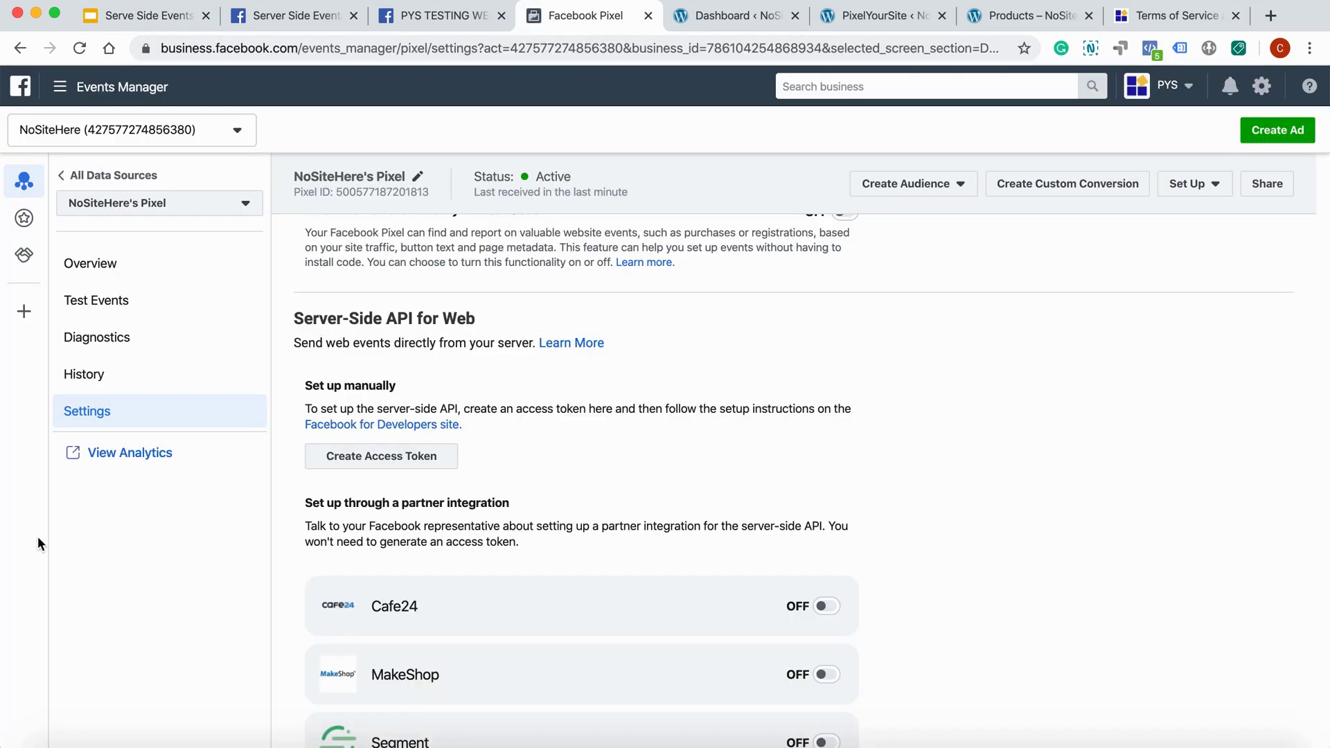
left_click(109, 303)
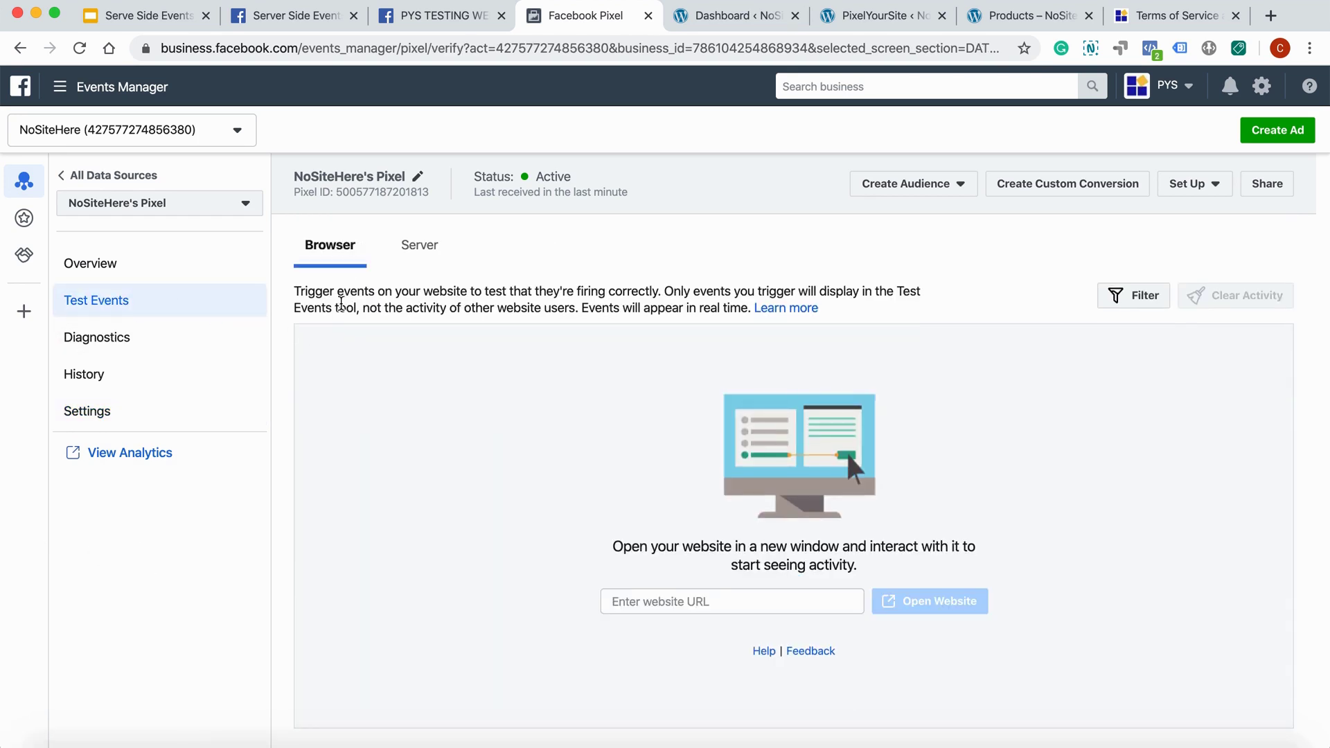
left_click(410, 263)
scroll(450, 415, "down", 2)
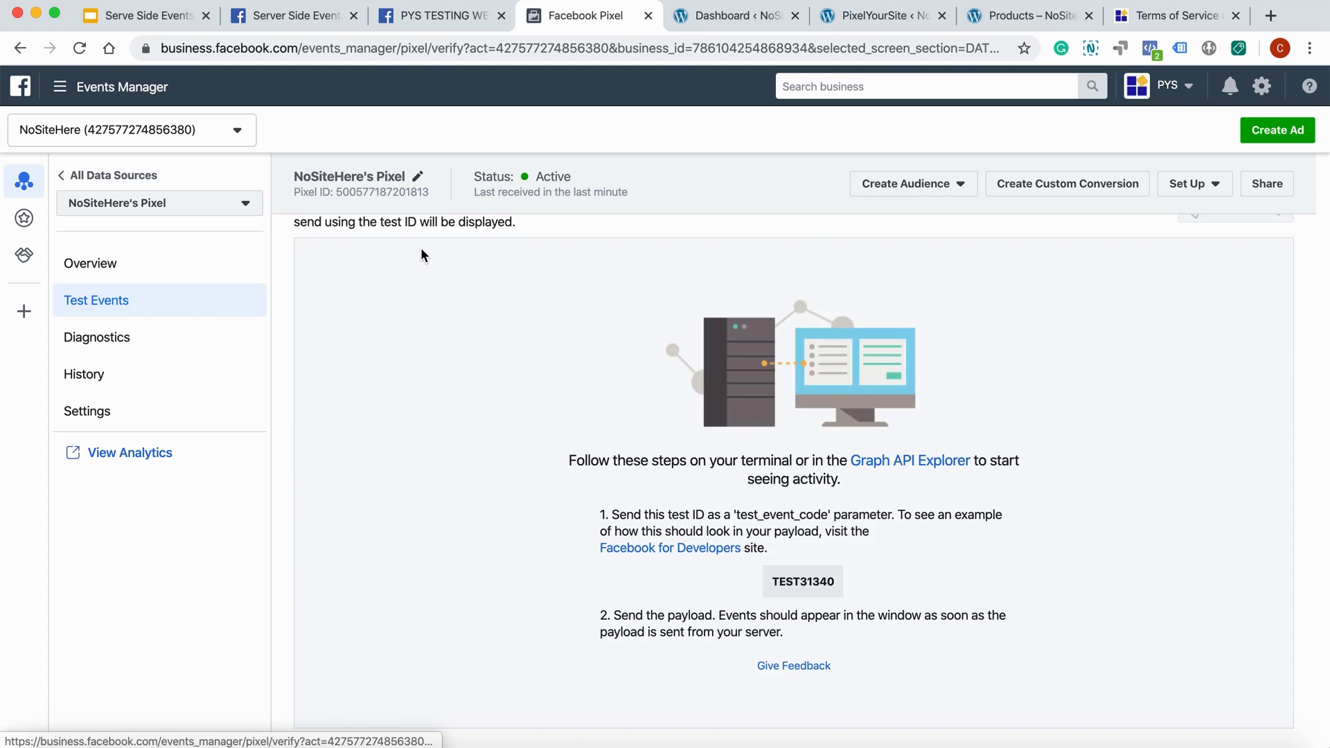
left_click(773, 584)
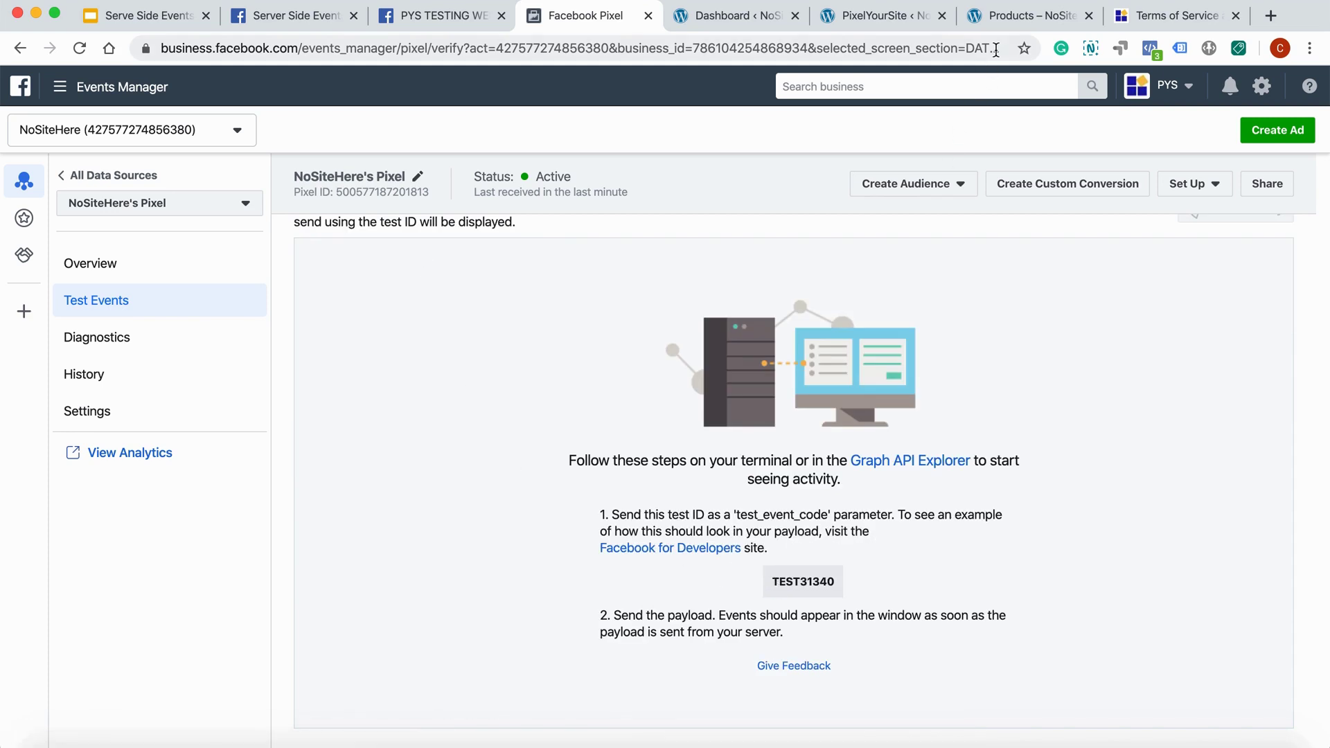
left_click(1011, 17)
- Paste TEST31340 as PixelYourSite's test_event_code, save the settings, and go to the shop page
left_click(884, 20)
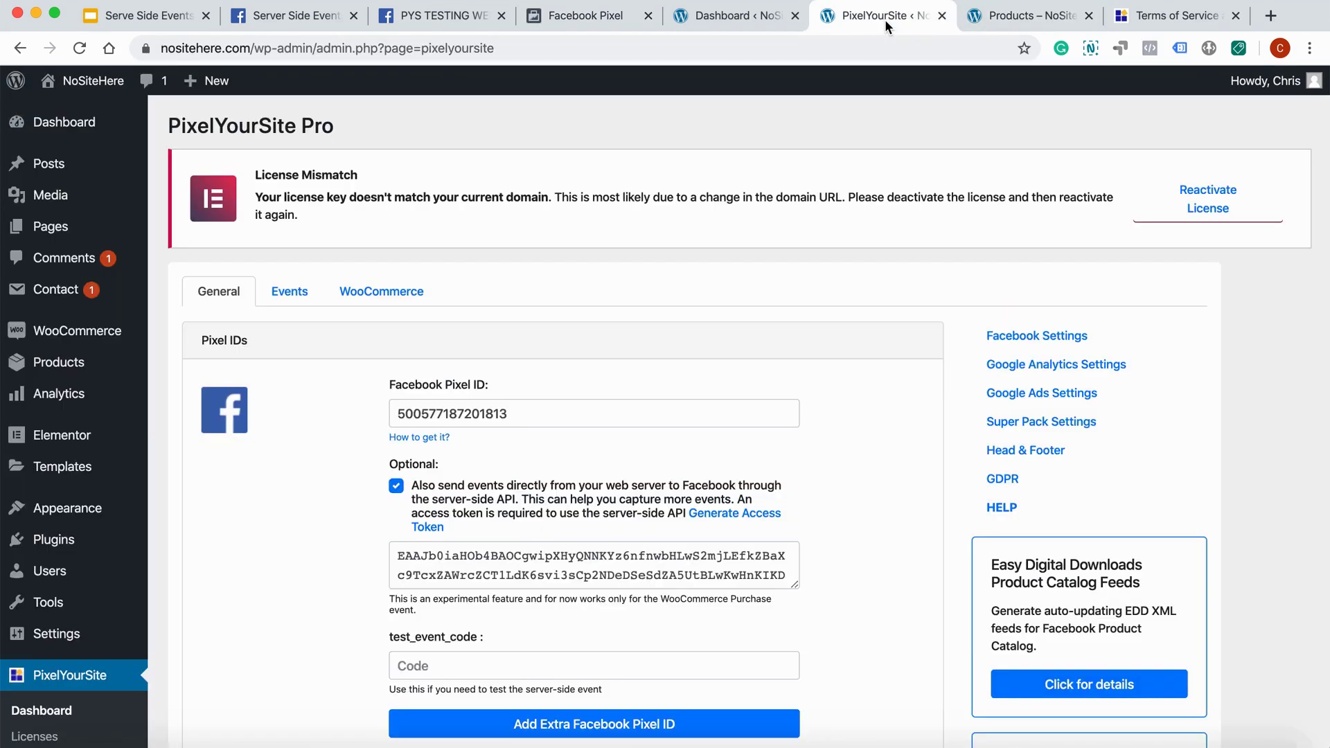
scroll(860, 532, "down", 5)
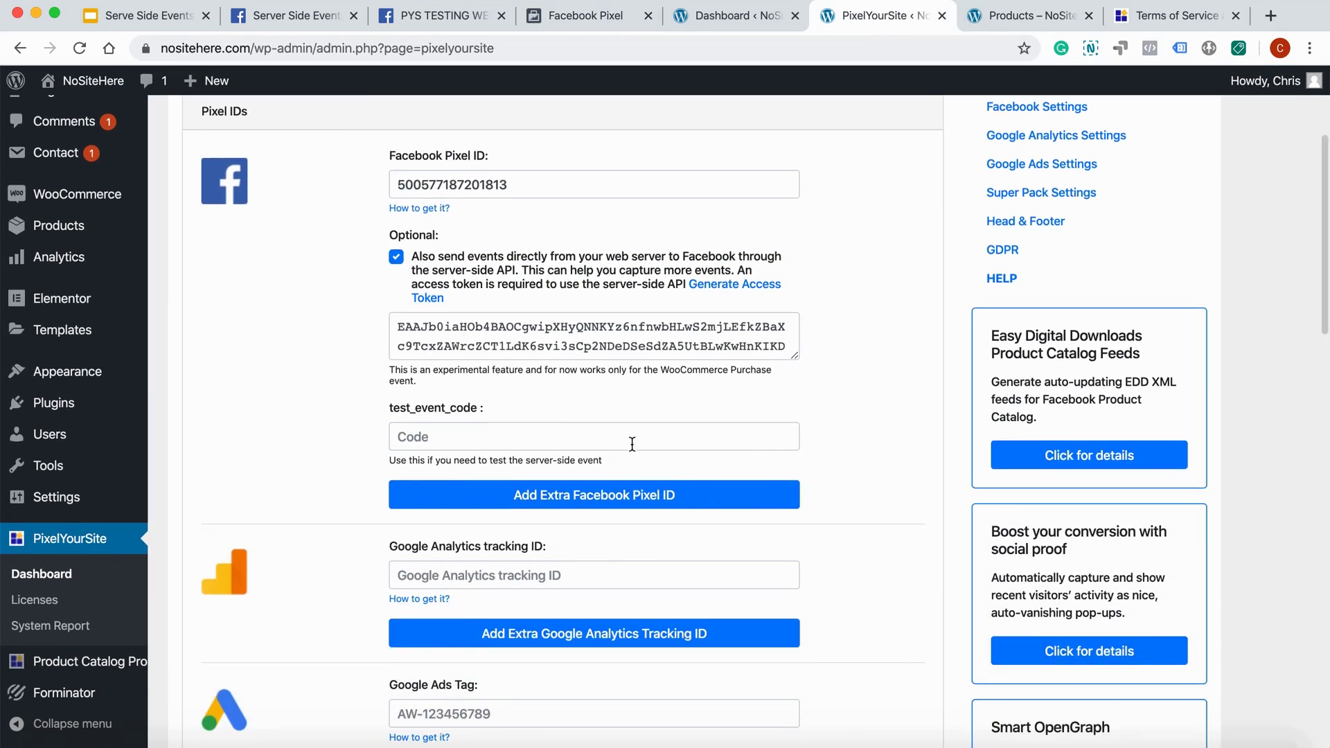
left_click(632, 444)
right_click(631, 442)
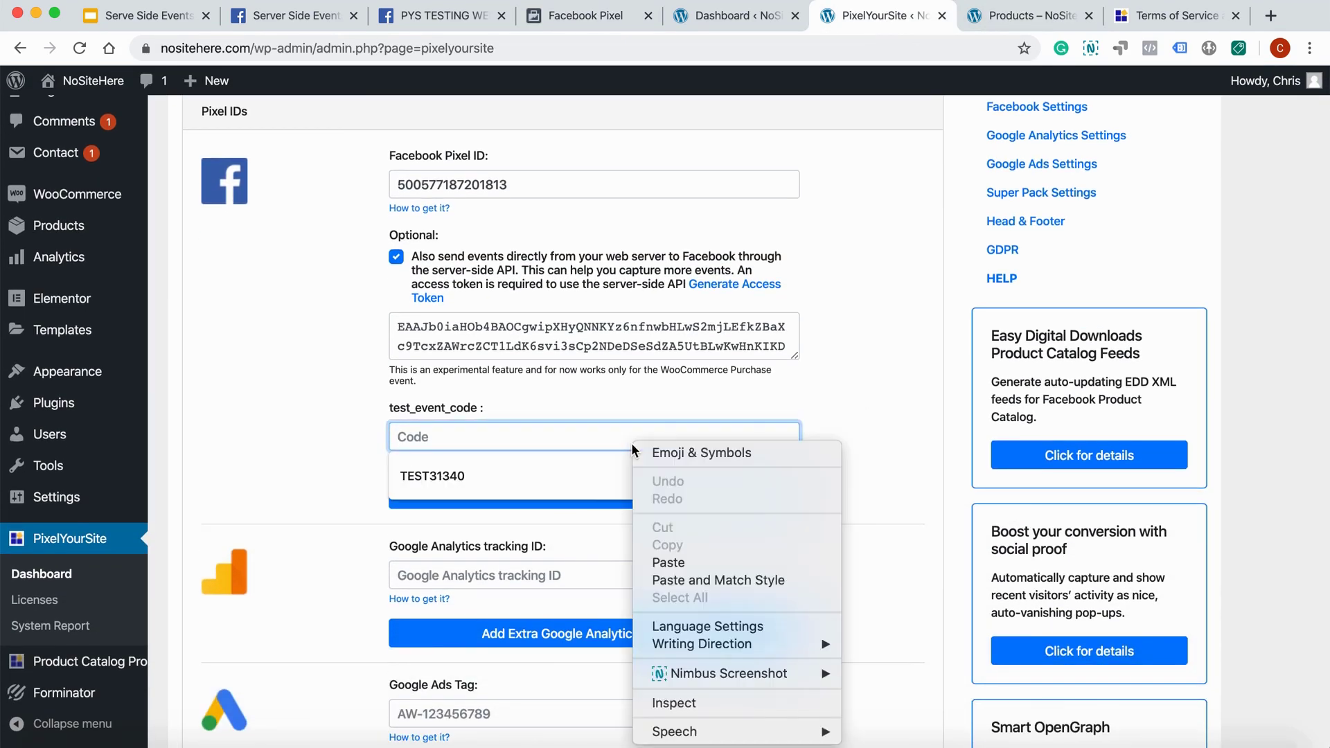
left_click(698, 563)
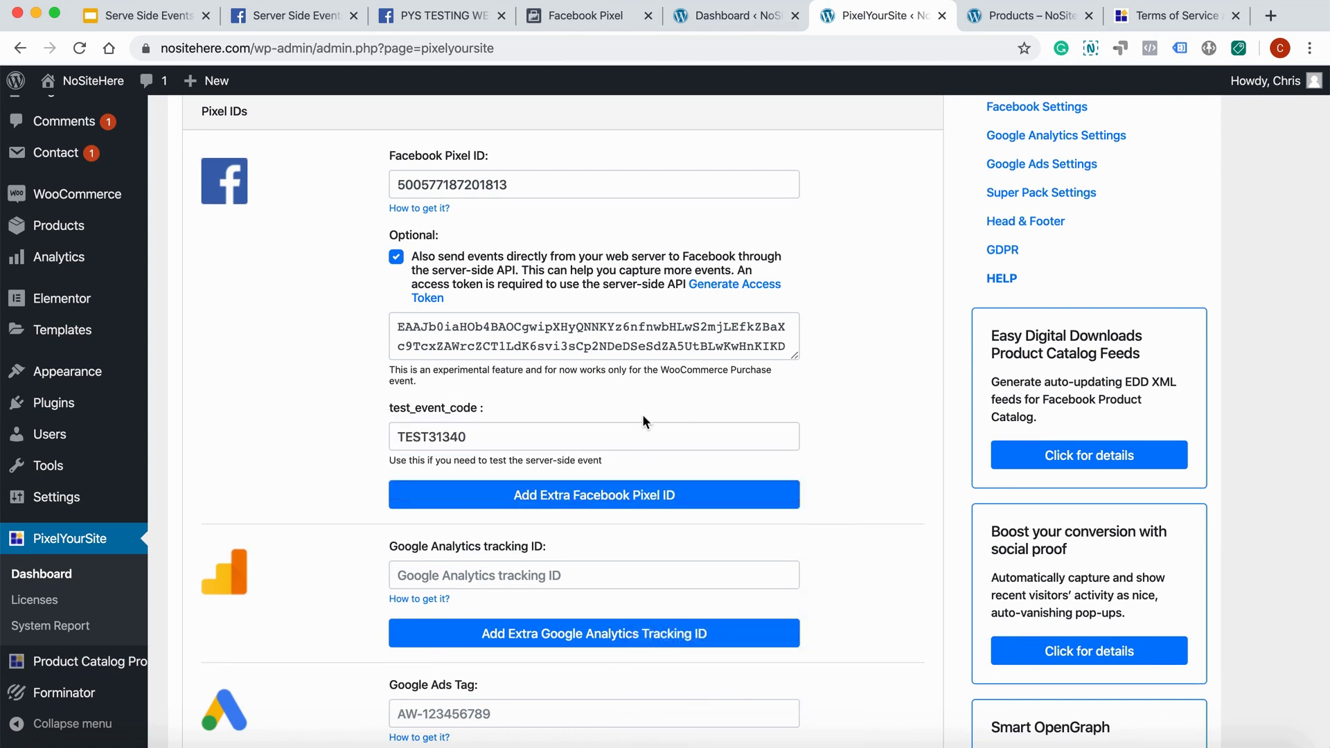
scroll(853, 448, "down", 20)
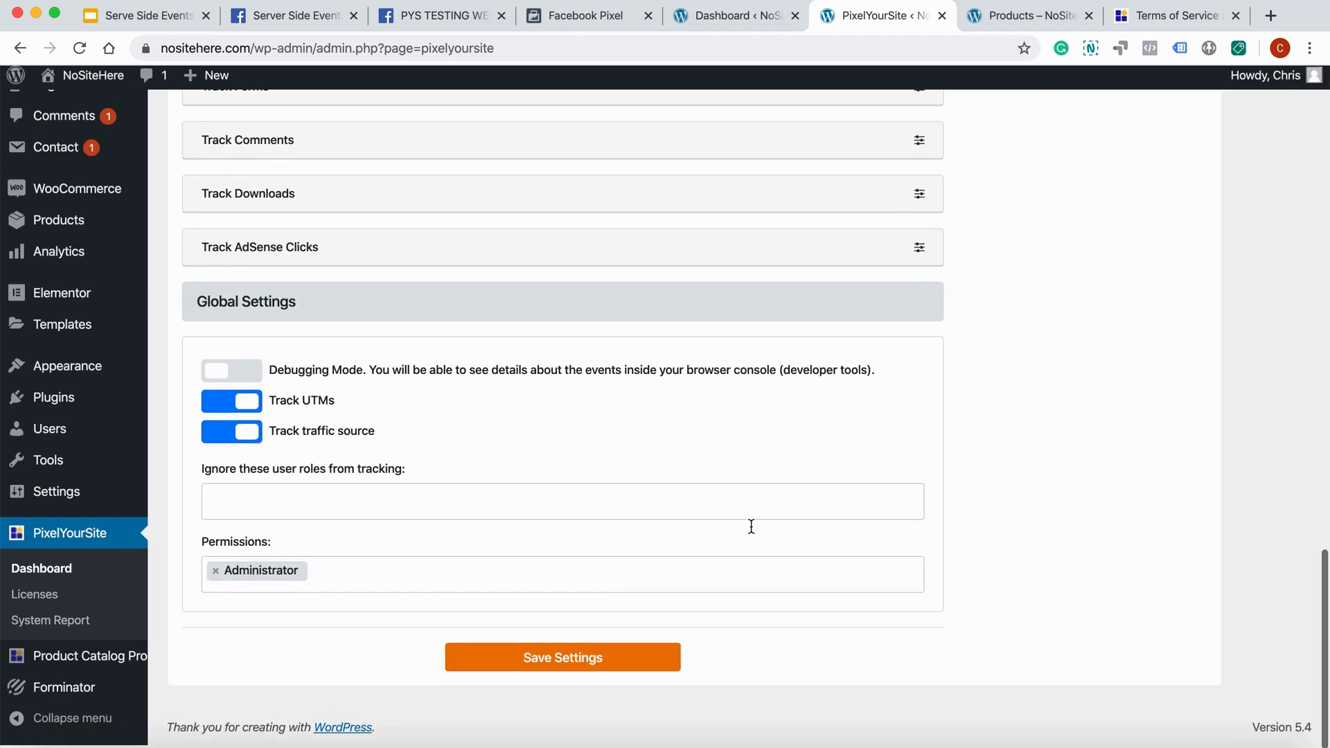
left_click(603, 666)
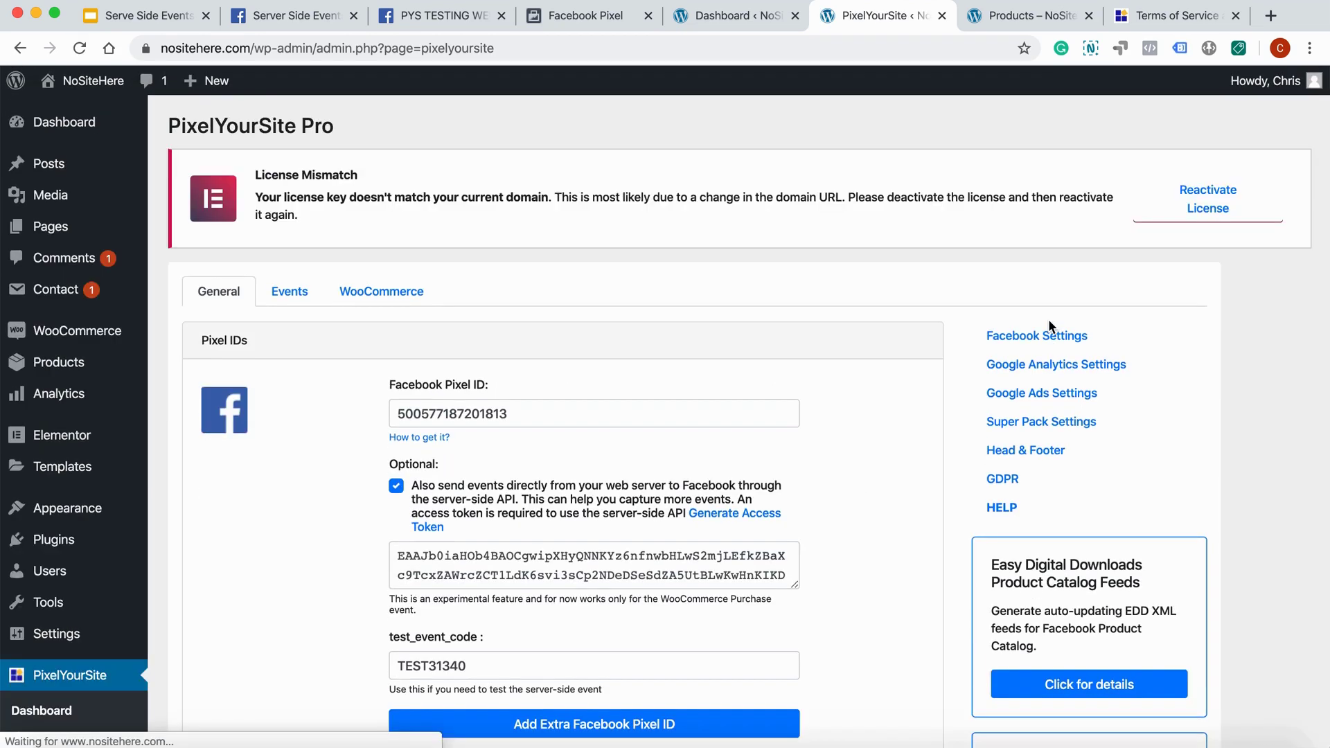
left_click(1029, 20)
- Reload the shop page, add the £55.00 Belt to the cart, and view the cart
scroll(808, 356, "down", 5)
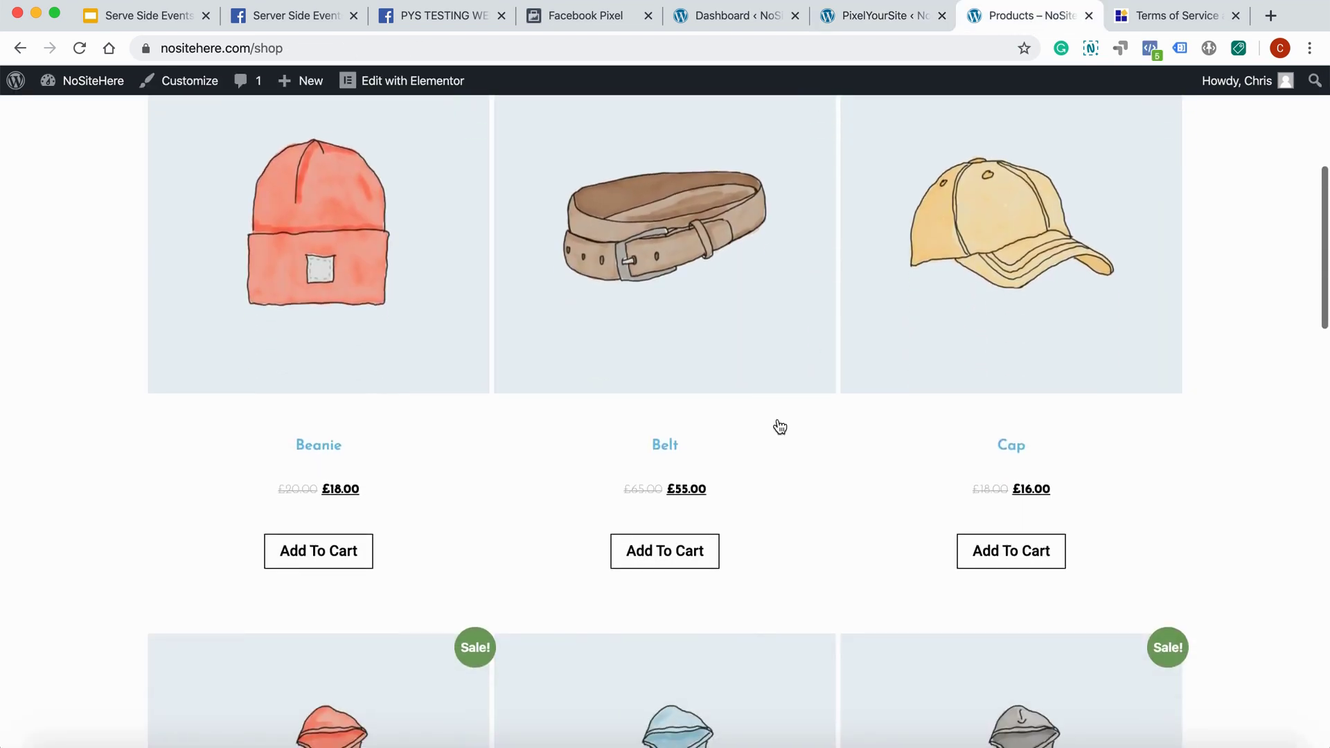
left_click(79, 48)
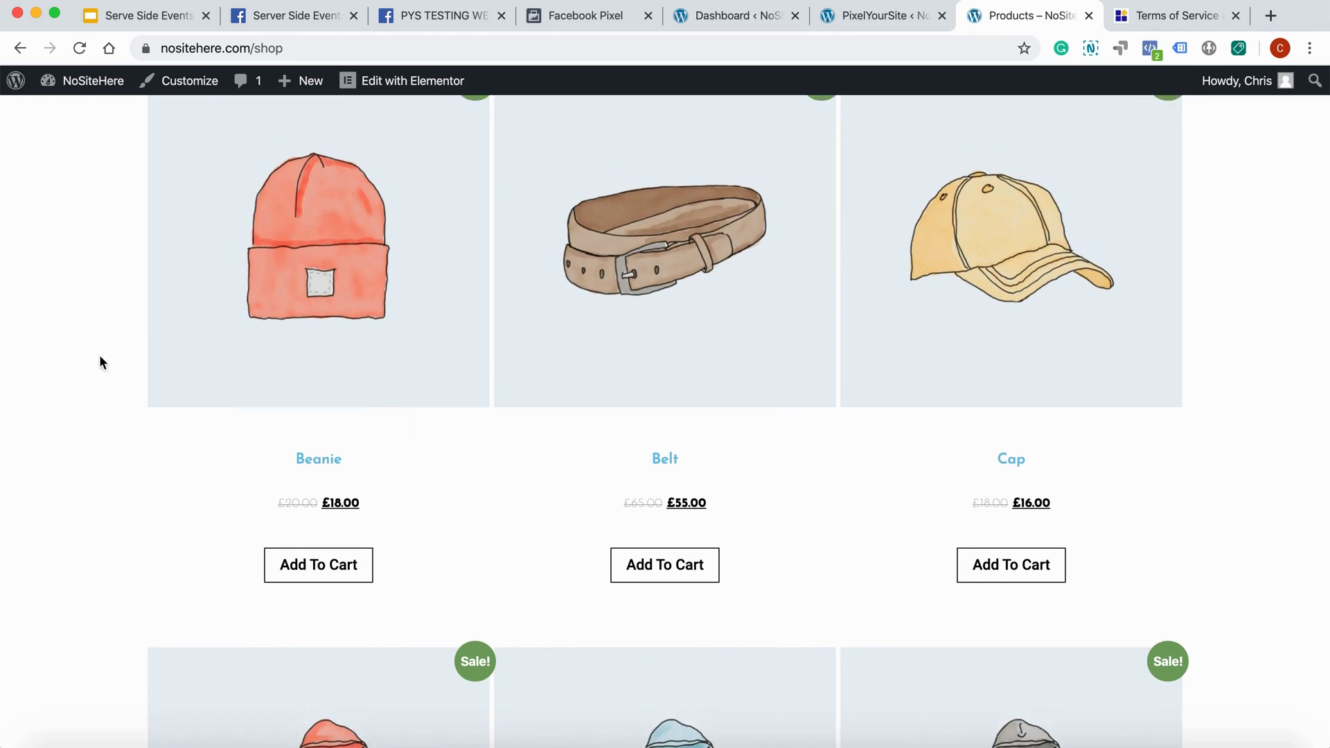
left_click(668, 570)
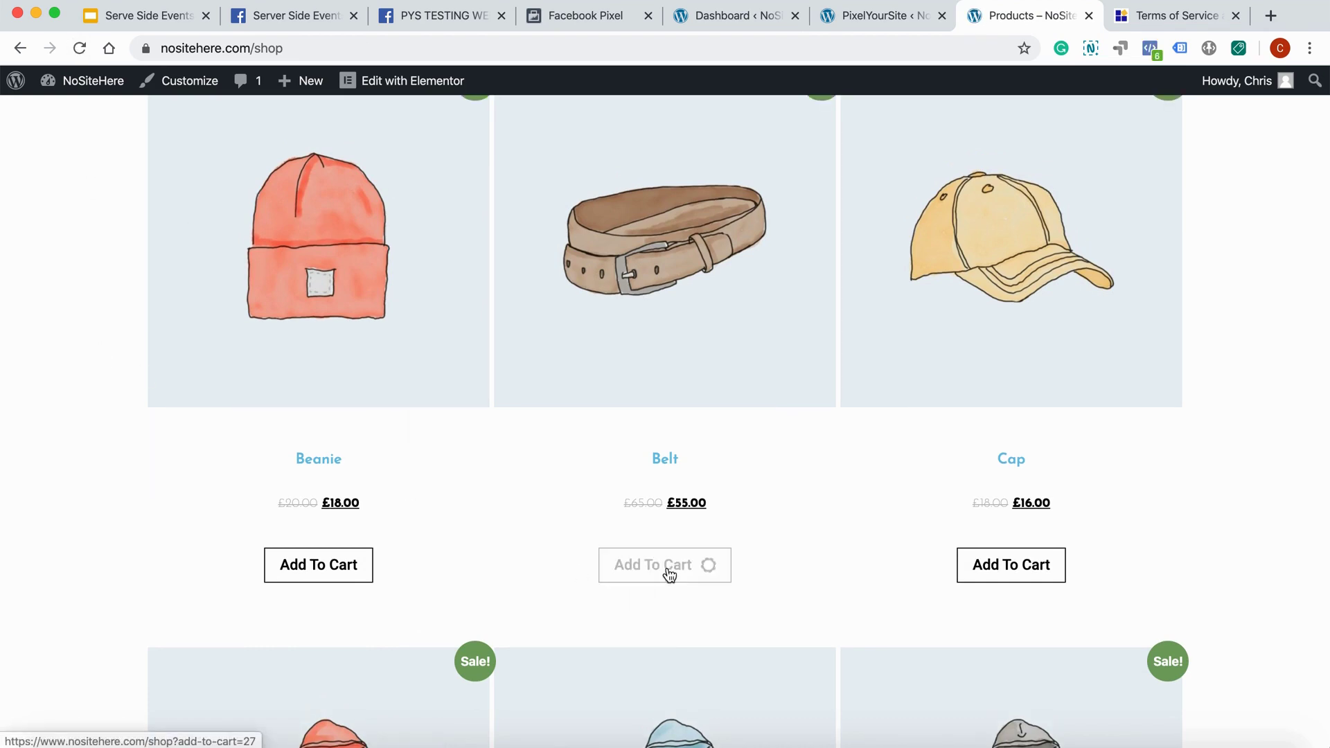
left_click(746, 571)
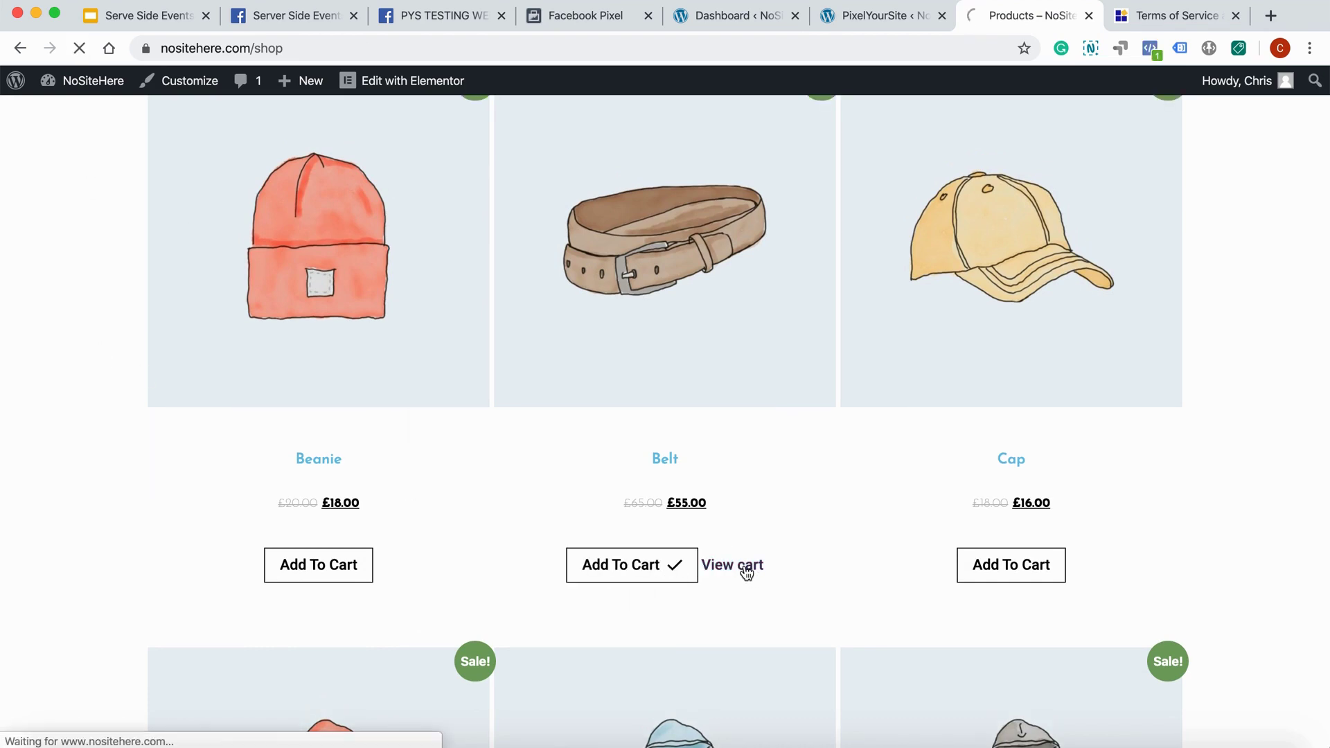
- Check out and place the Belt order by direct bank transfer
scroll(746, 573, "down", 2)
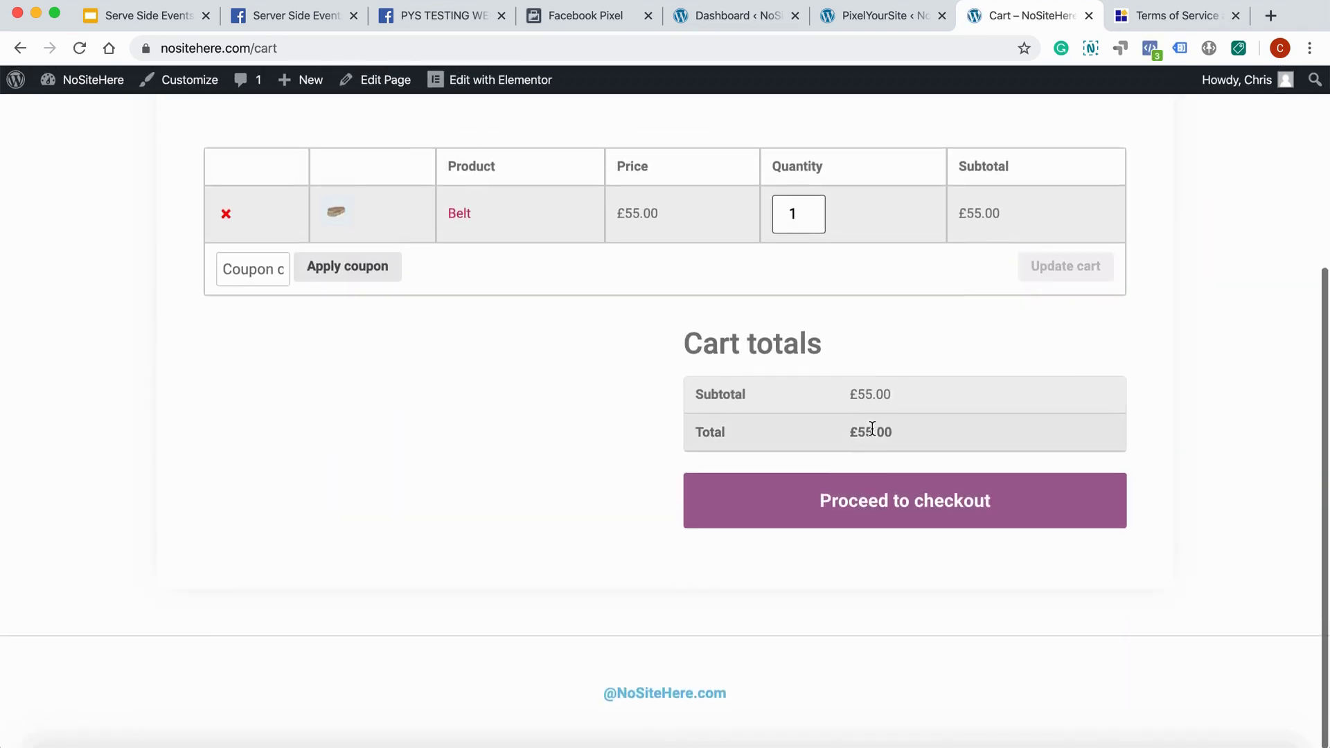
left_click(870, 521)
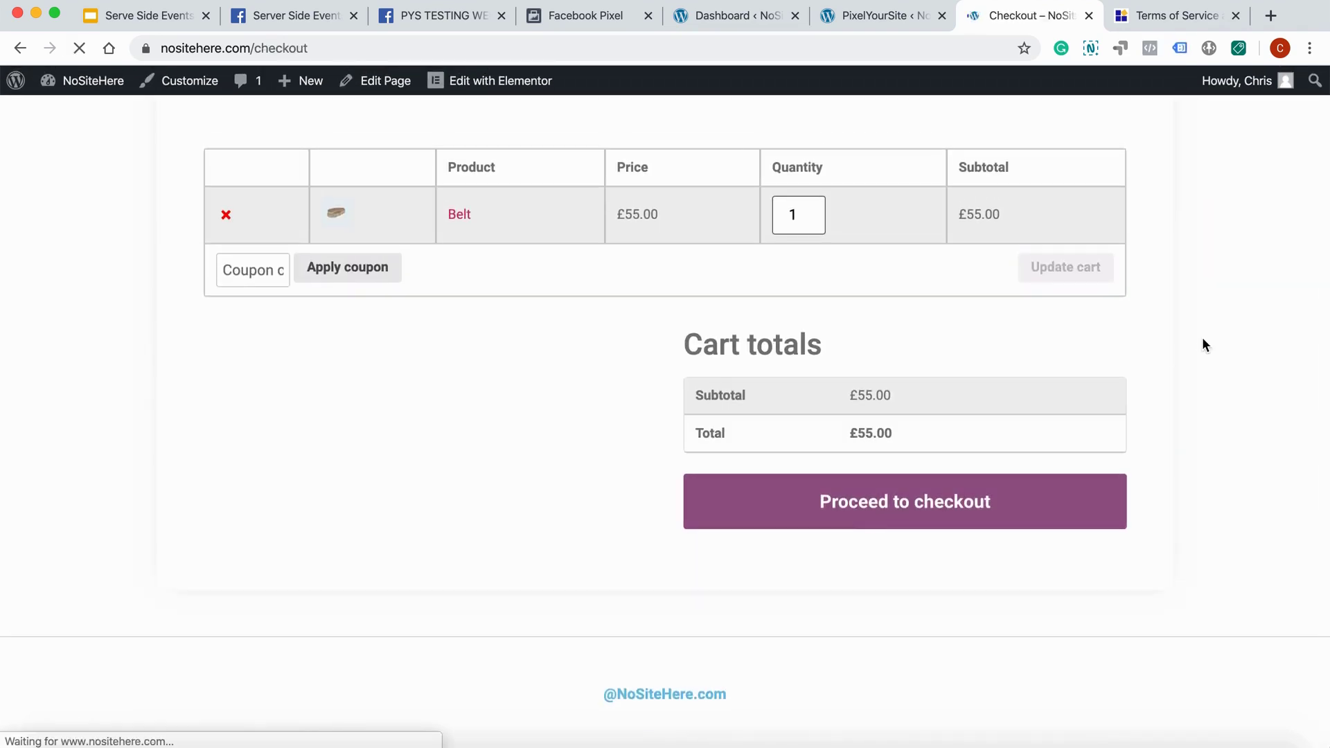
scroll(1203, 337, "down", 8)
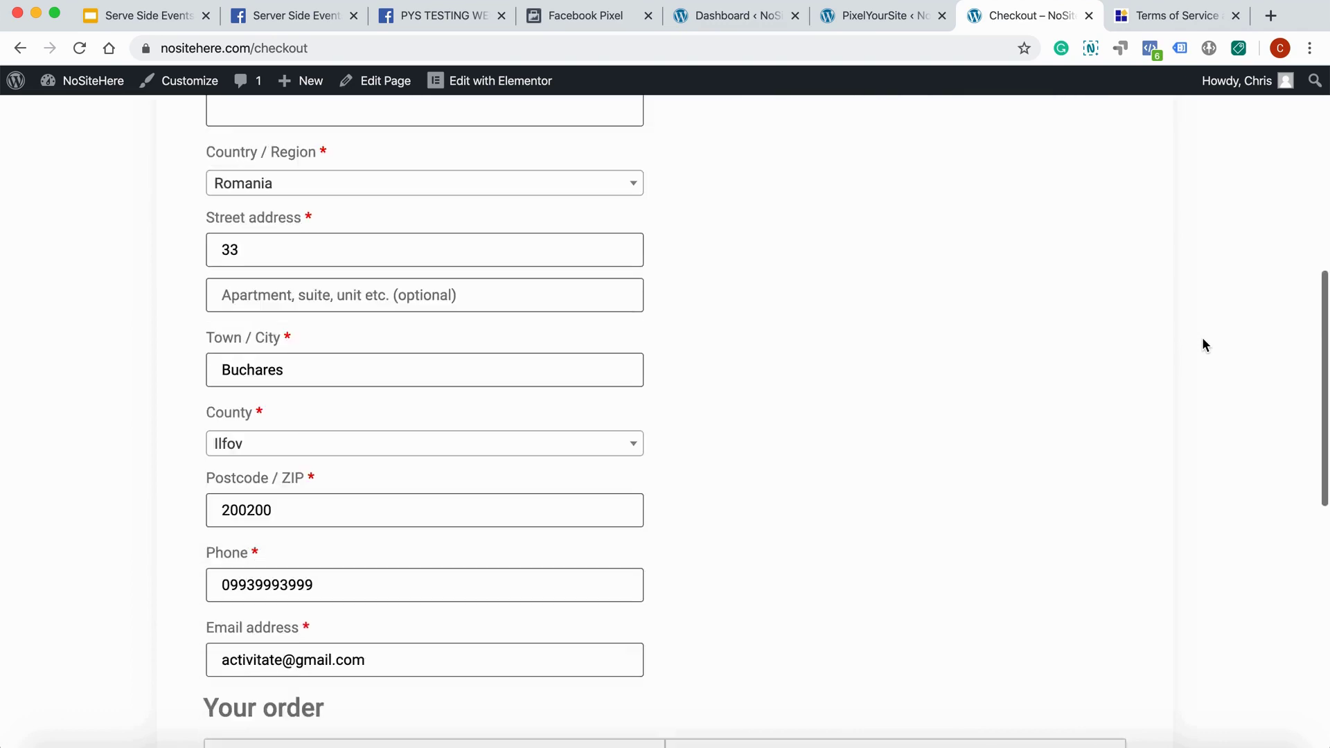
scroll(1202, 337, "down", 10)
left_click(1058, 525)
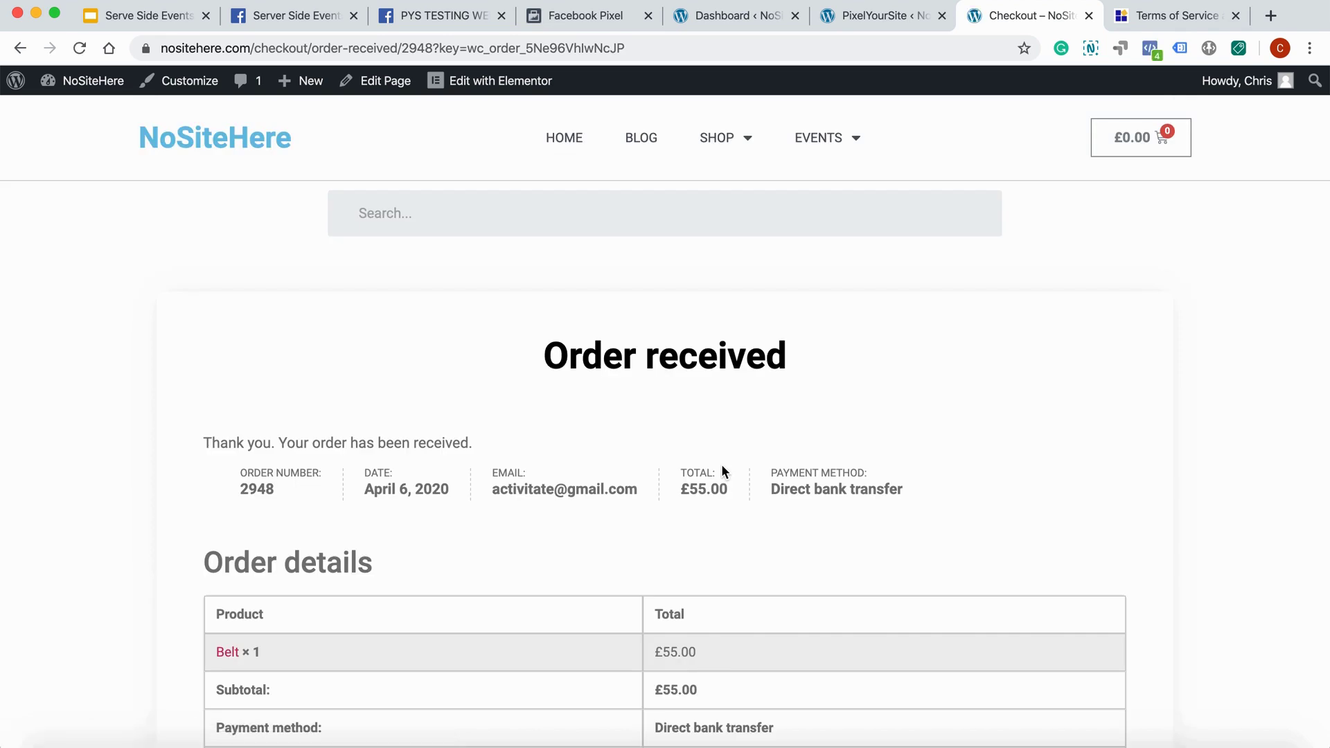
- Confirm in Pixel Helper that the order page fired a Purchase event, then return to Events Manager test events
left_click(1152, 49)
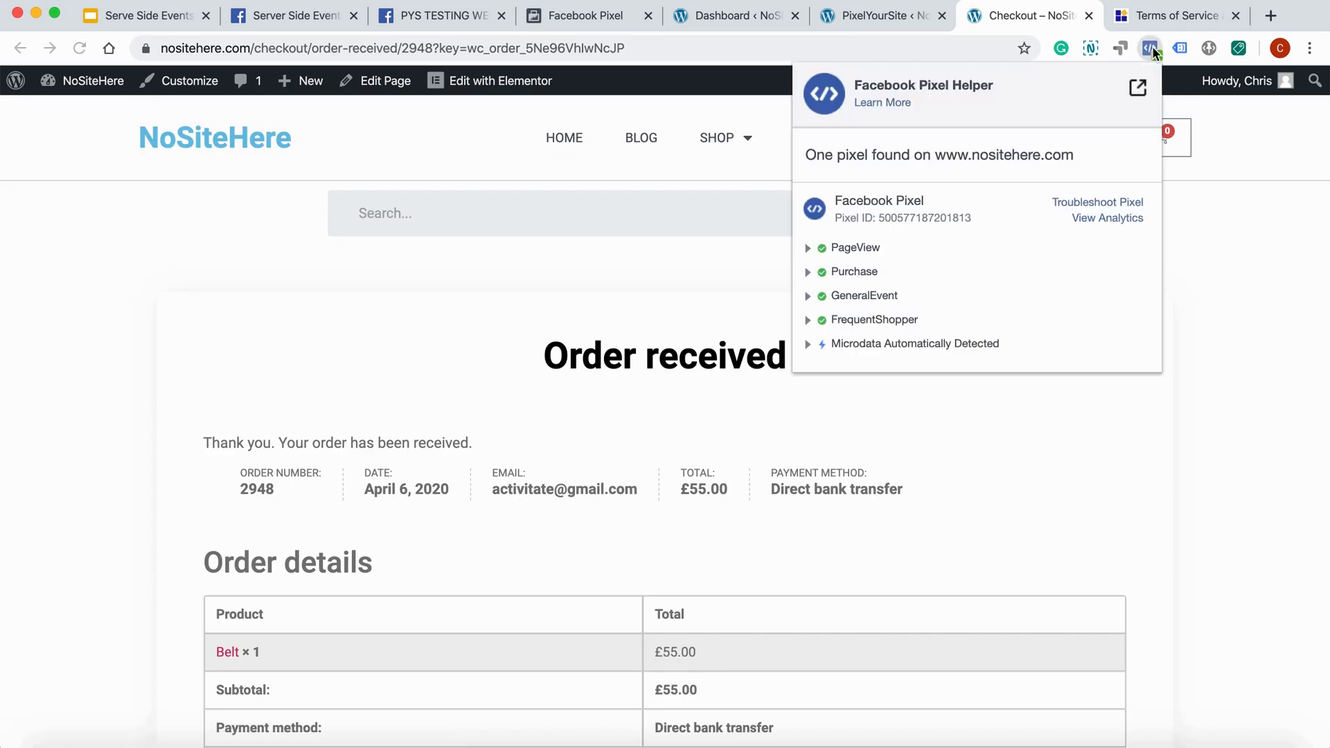
left_click(855, 272)
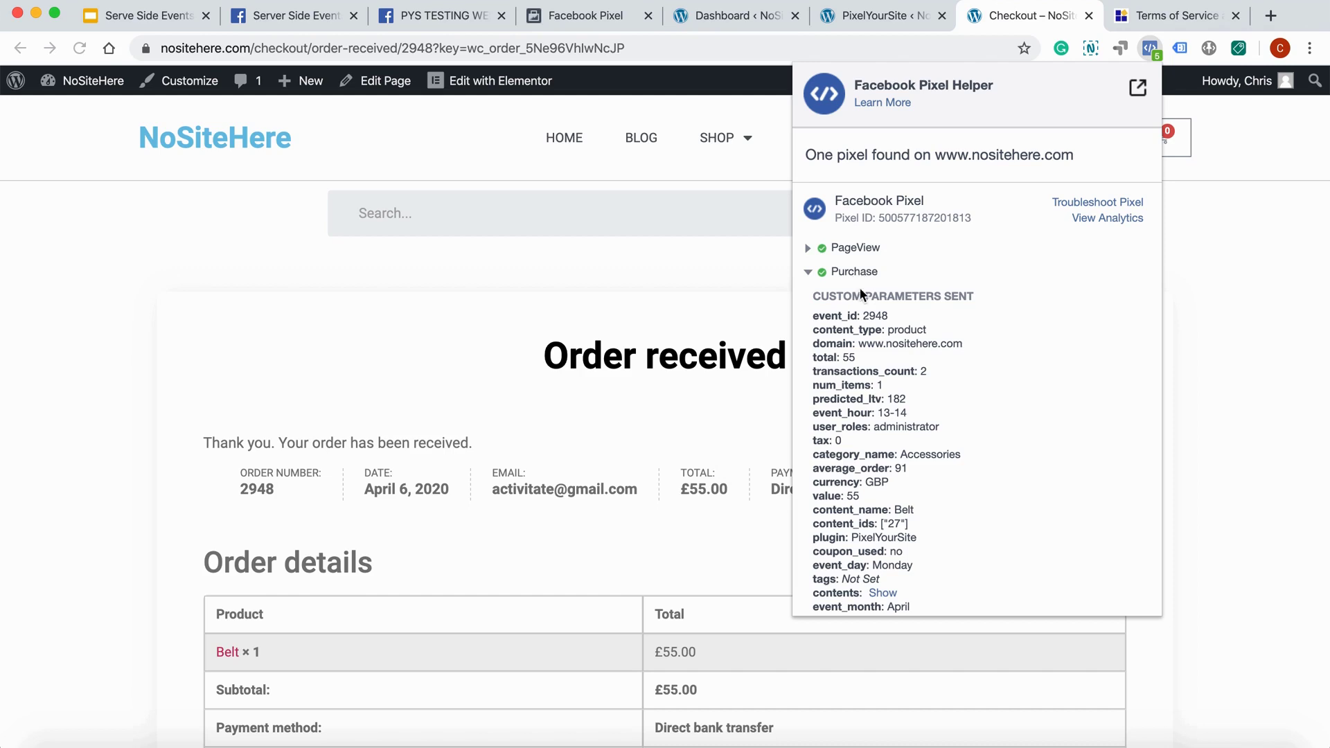
scroll(864, 498, "down", 2)
left_click(638, 422)
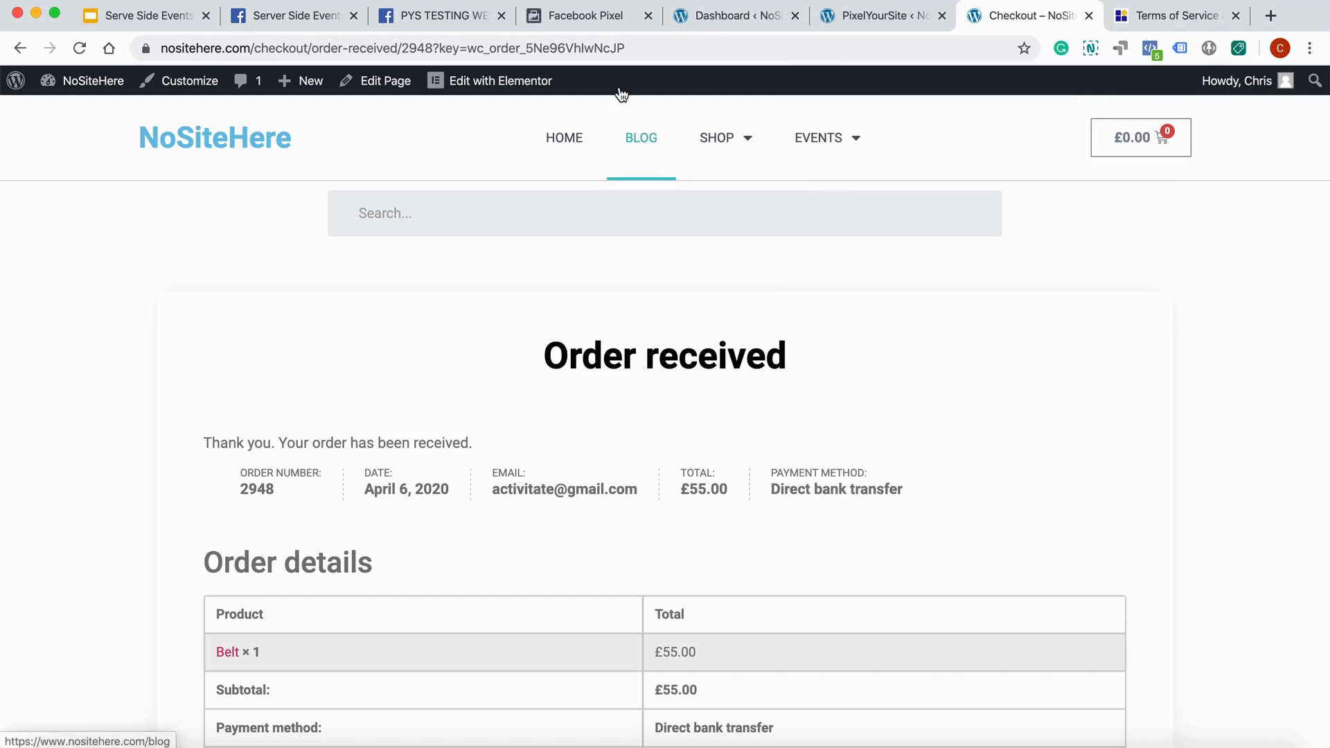
left_click(454, 21)
left_click(573, 22)
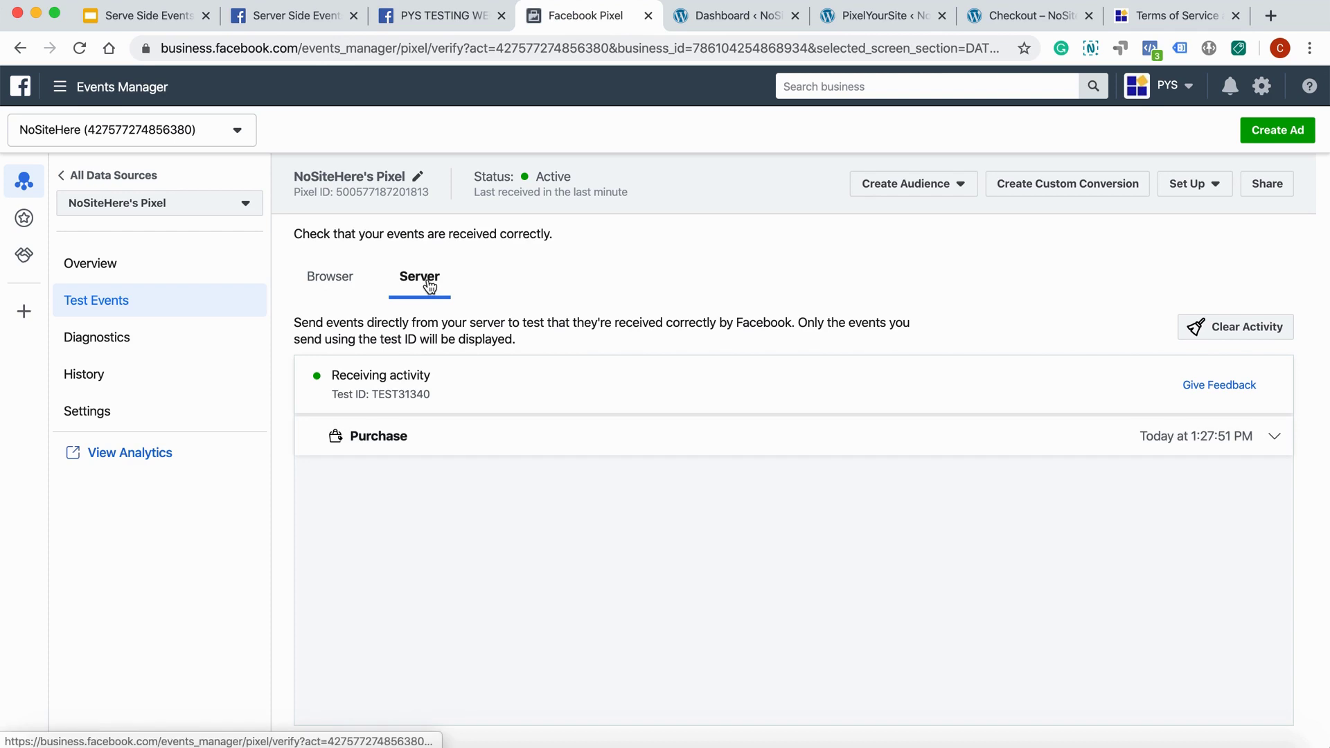
- Expand the server Purchase event to show all 9 parameters, including value 55 GBP, Belt and content ID 27
left_click(478, 446)
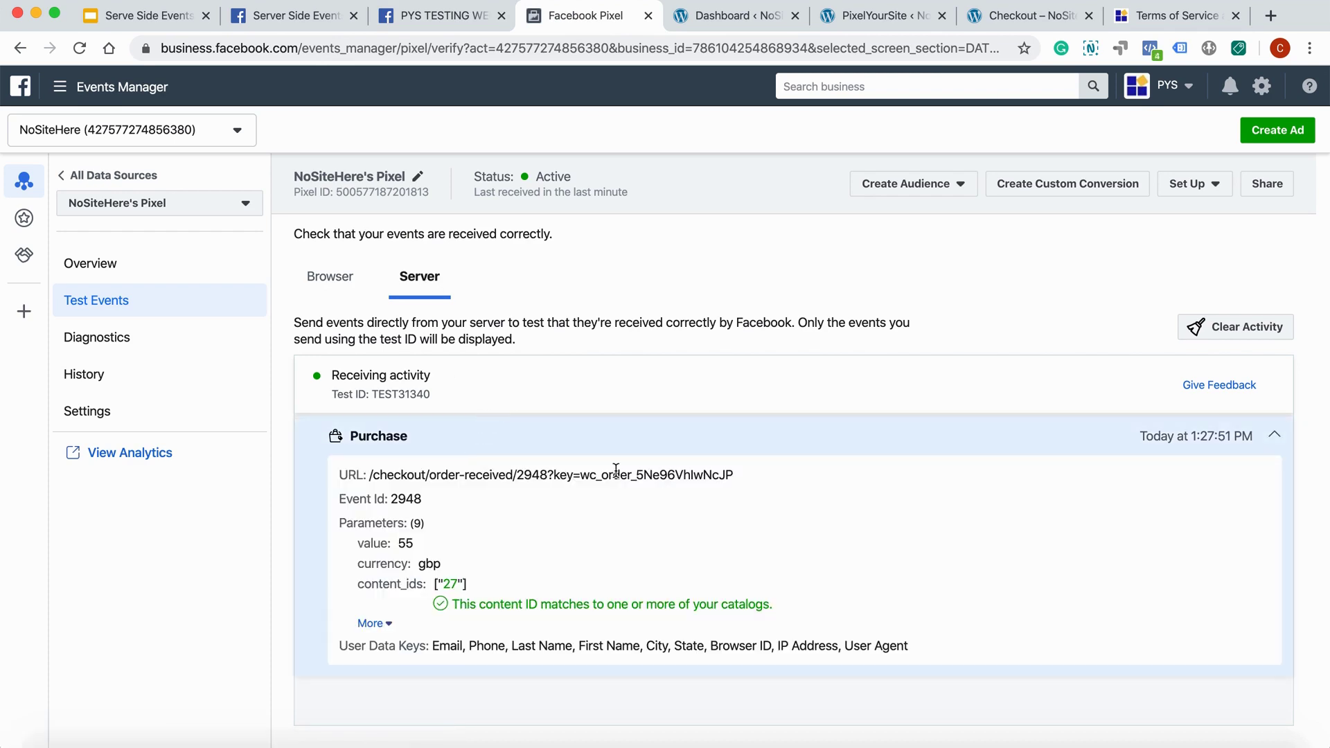
left_click(374, 623)
scroll(377, 623, "down", 2)
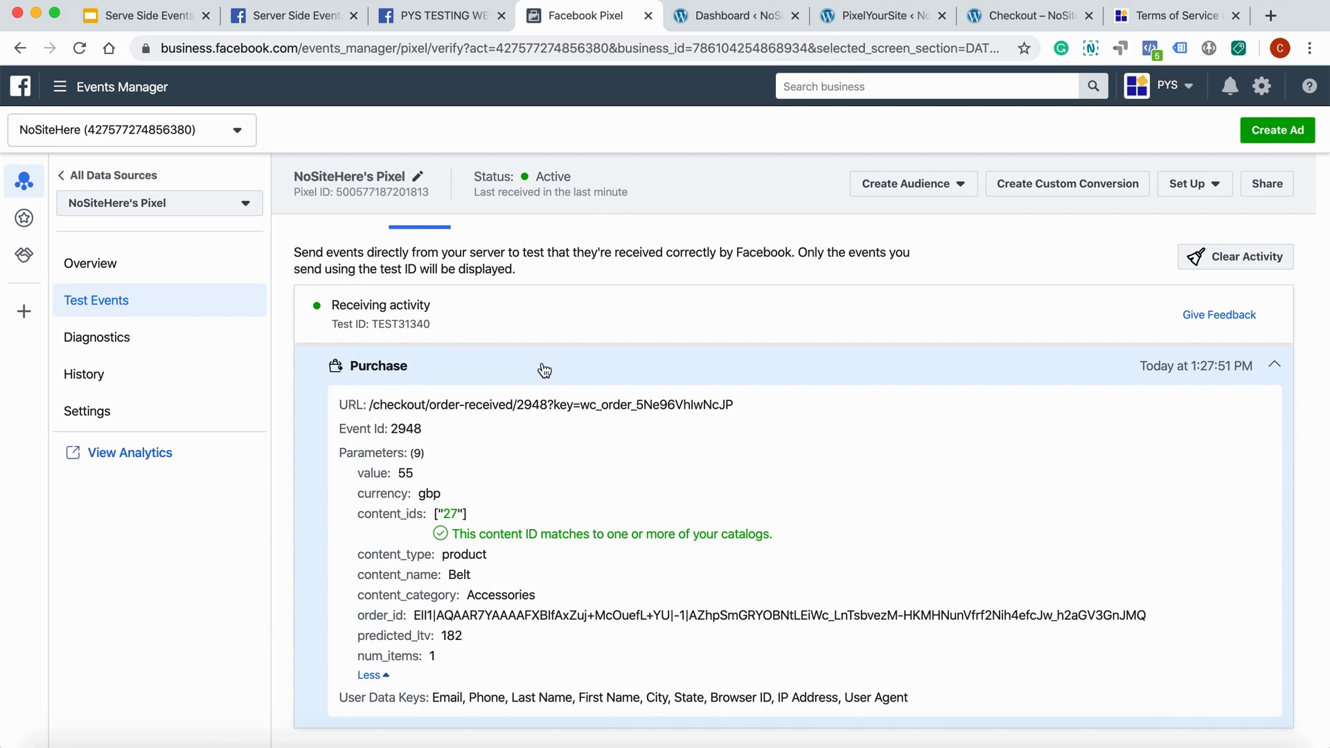
- Compare the order page's browser Purchase event_id 2948 with the server event's Event Id 2948
left_click(435, 15)
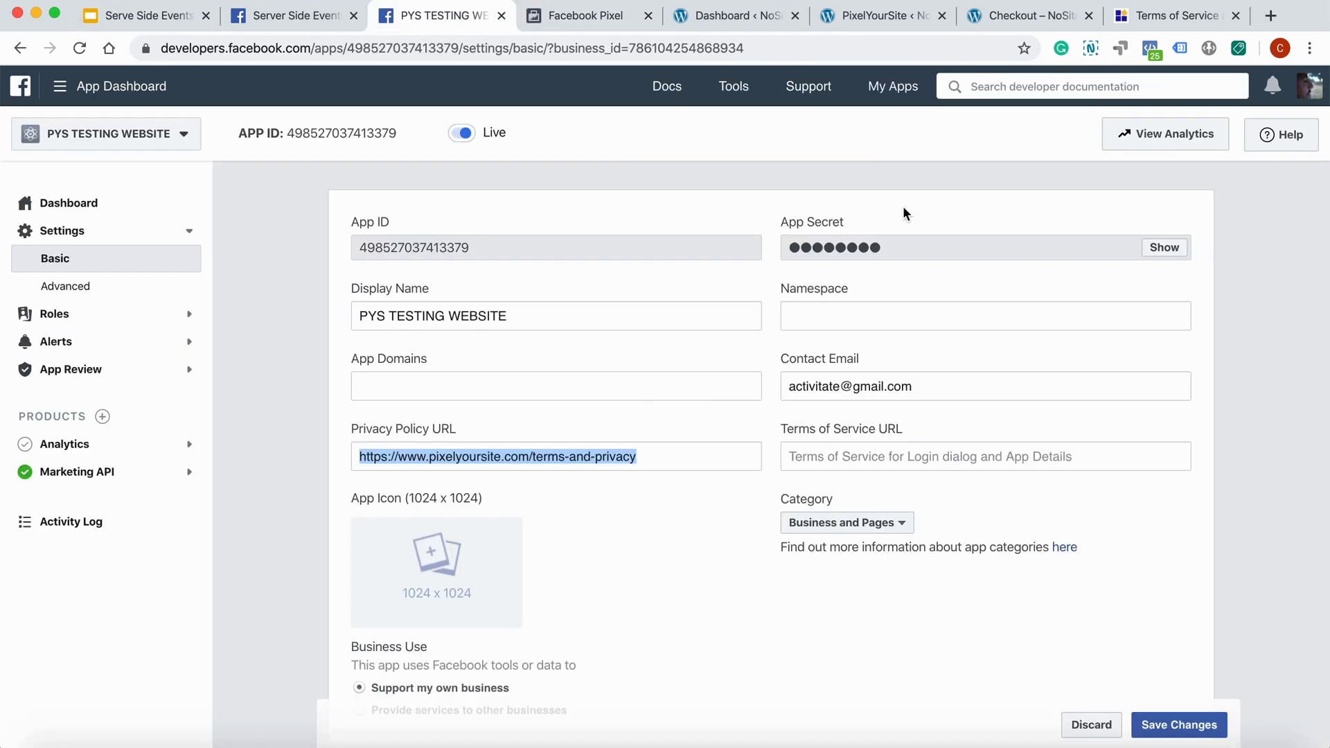
left_click(1022, 18)
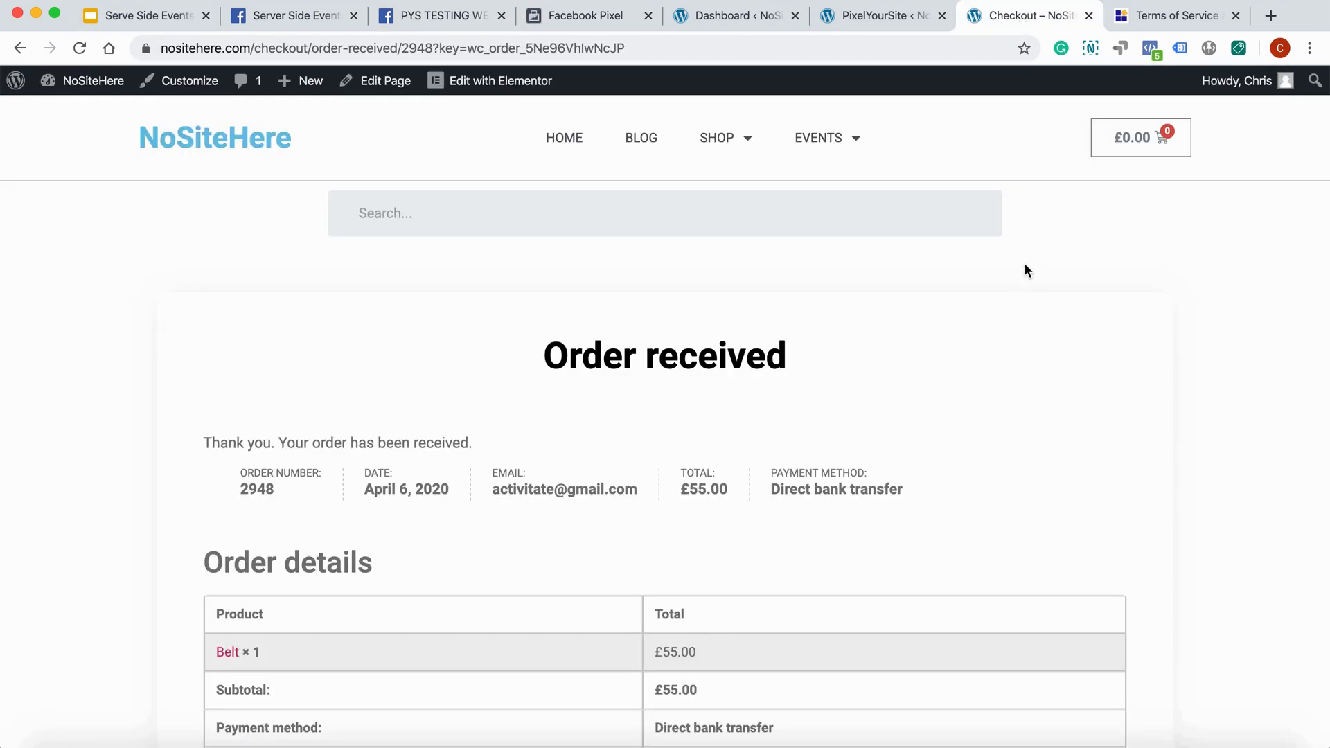
left_click(1151, 47)
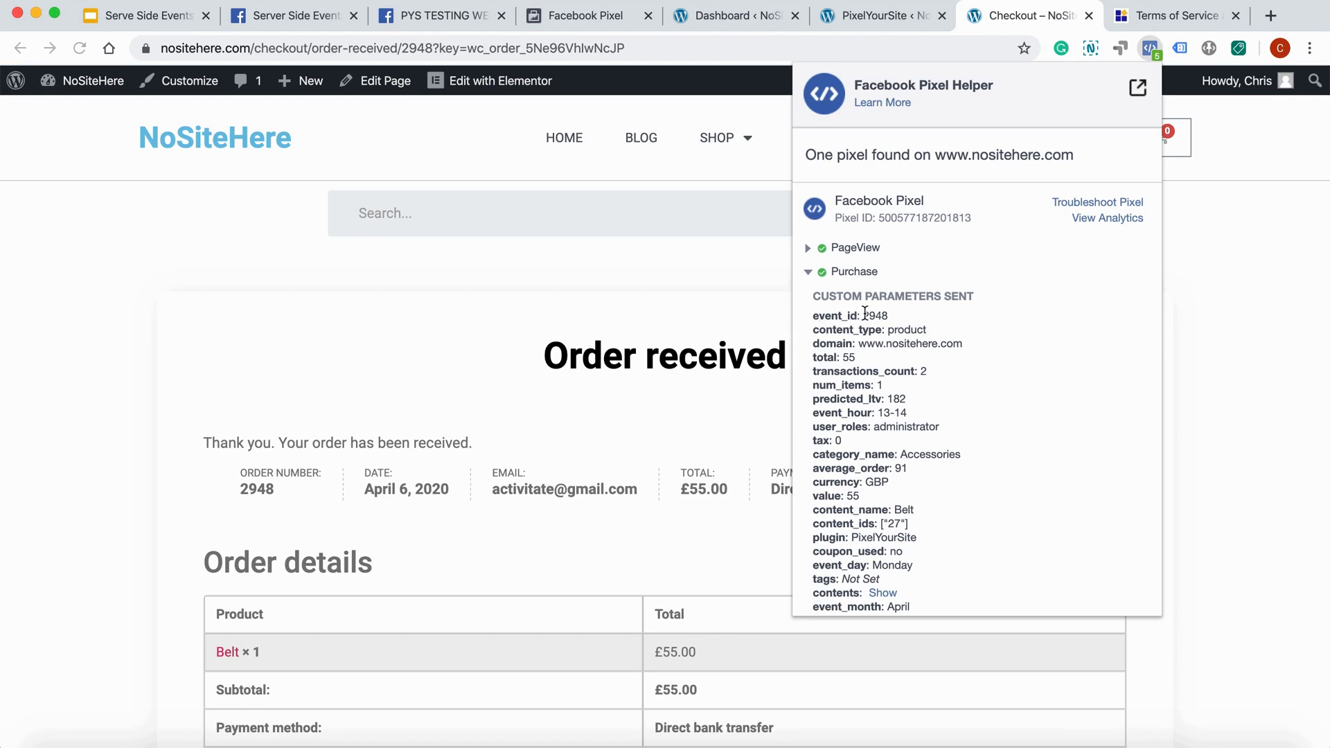
left_click(572, 17)
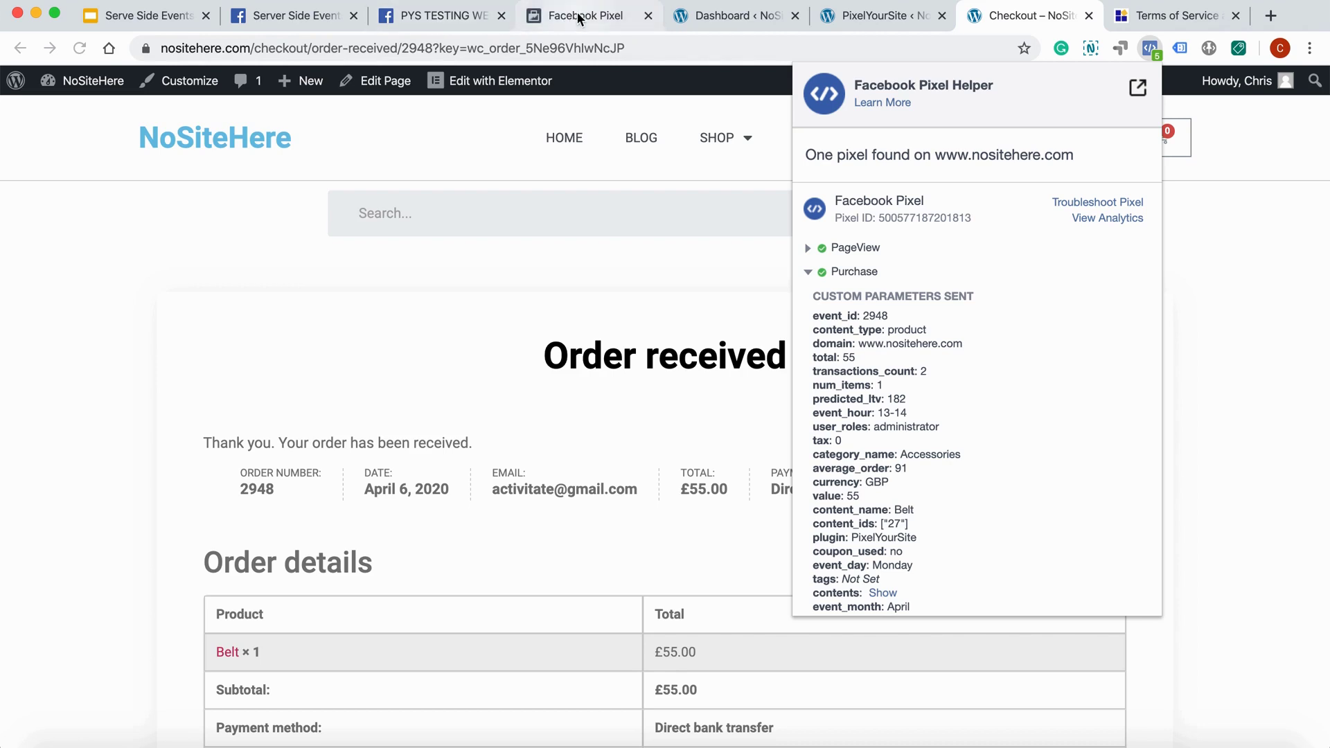
left_click_drag(424, 429, 329, 430)
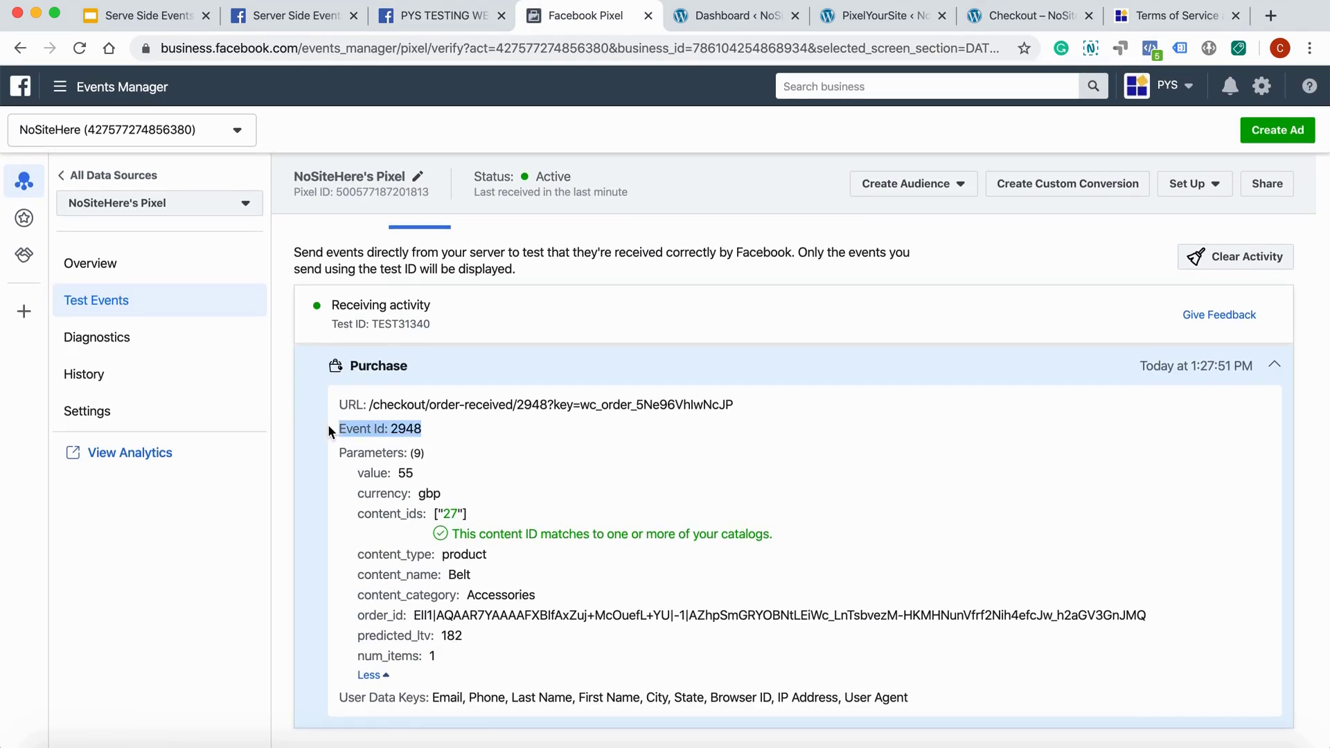